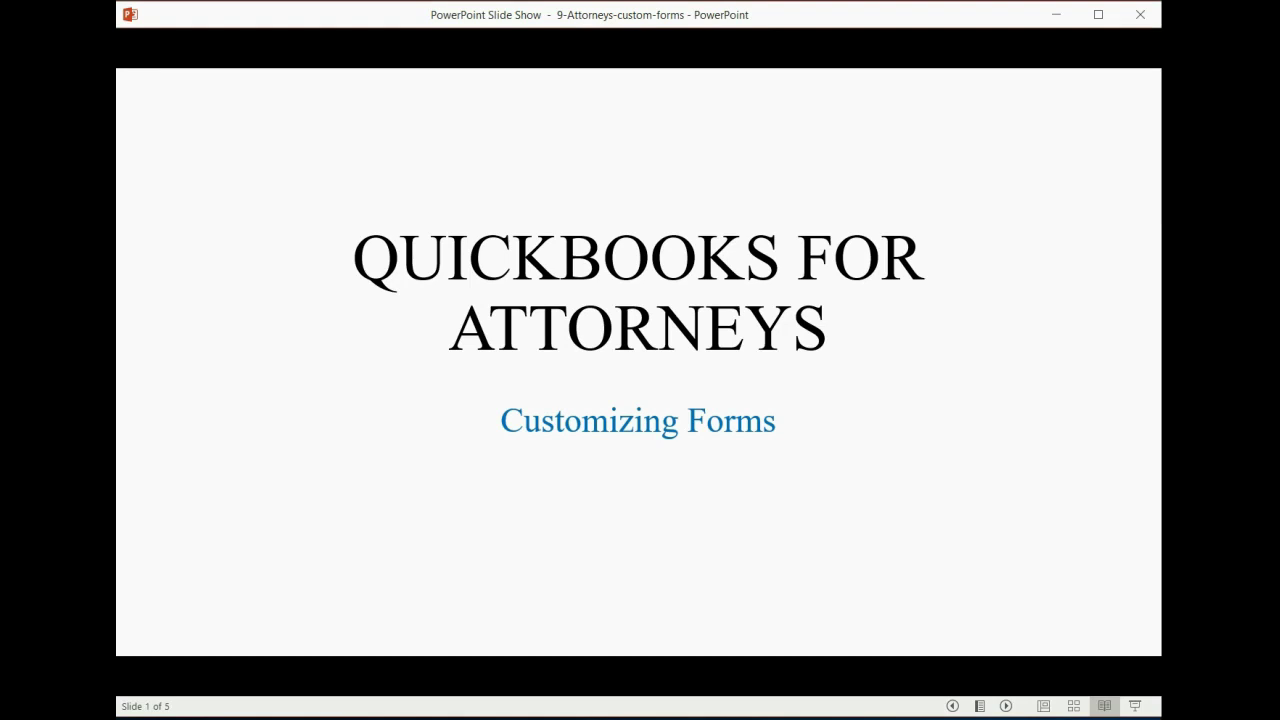
Reveal the 'Creating a Retainer Receipt' subtitle on the title slide
{"action": "key", "text": "Right"}
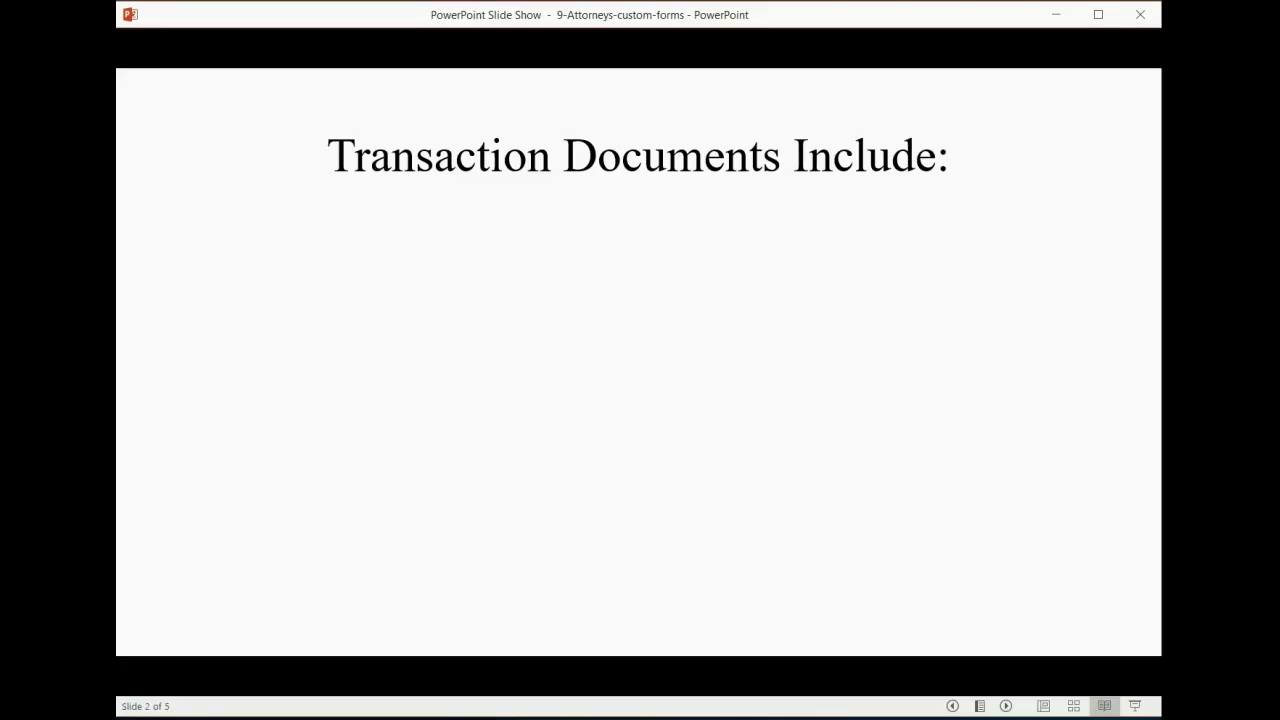
Reveal the ESTIMATES, INVOICES and SALES RECEIPTS bullets, then advance to slide 3
{"action": "key", "text": "Right"}
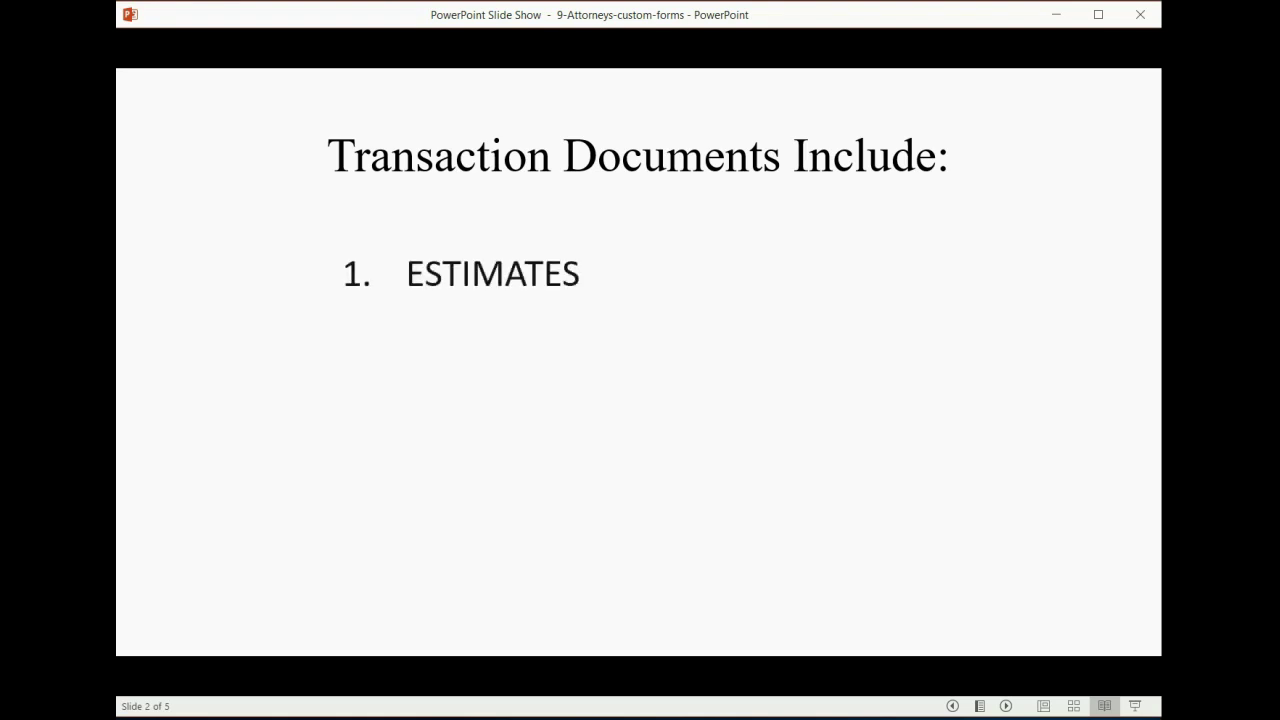
{"action": "key", "text": "Right"}
{"action": "key", "text": "Right"}
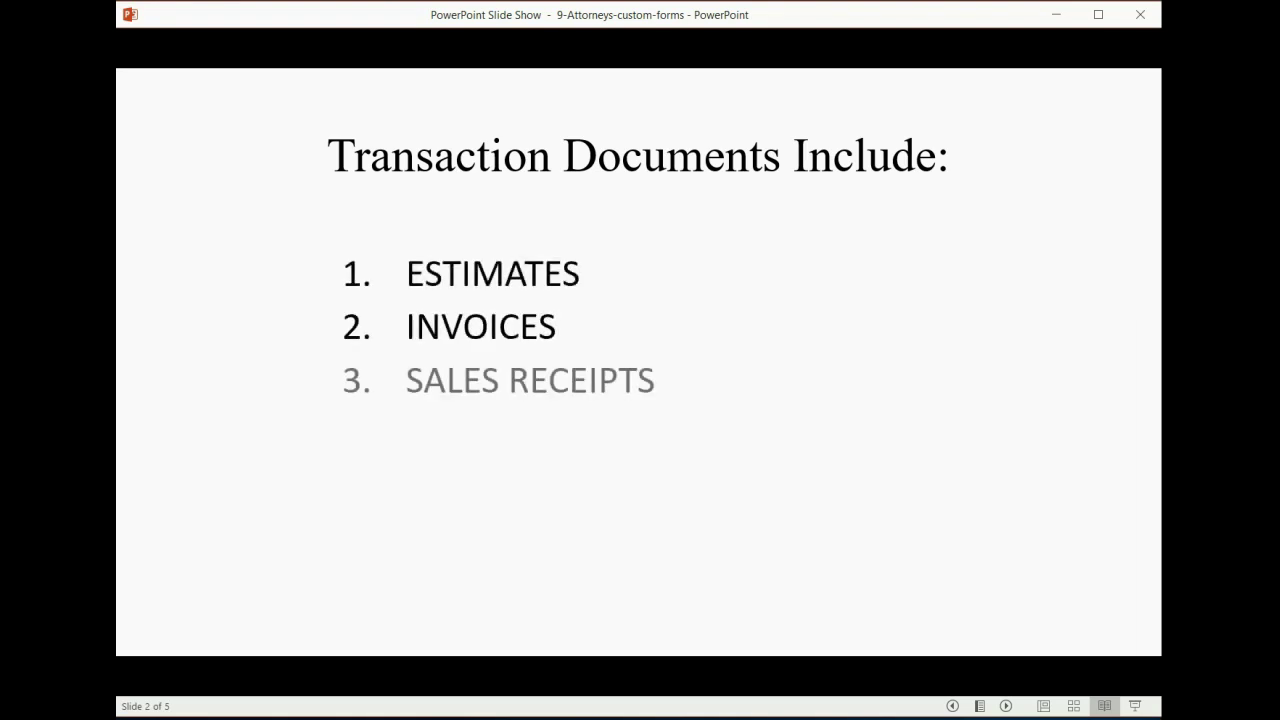
{"action": "key", "text": "Right"}
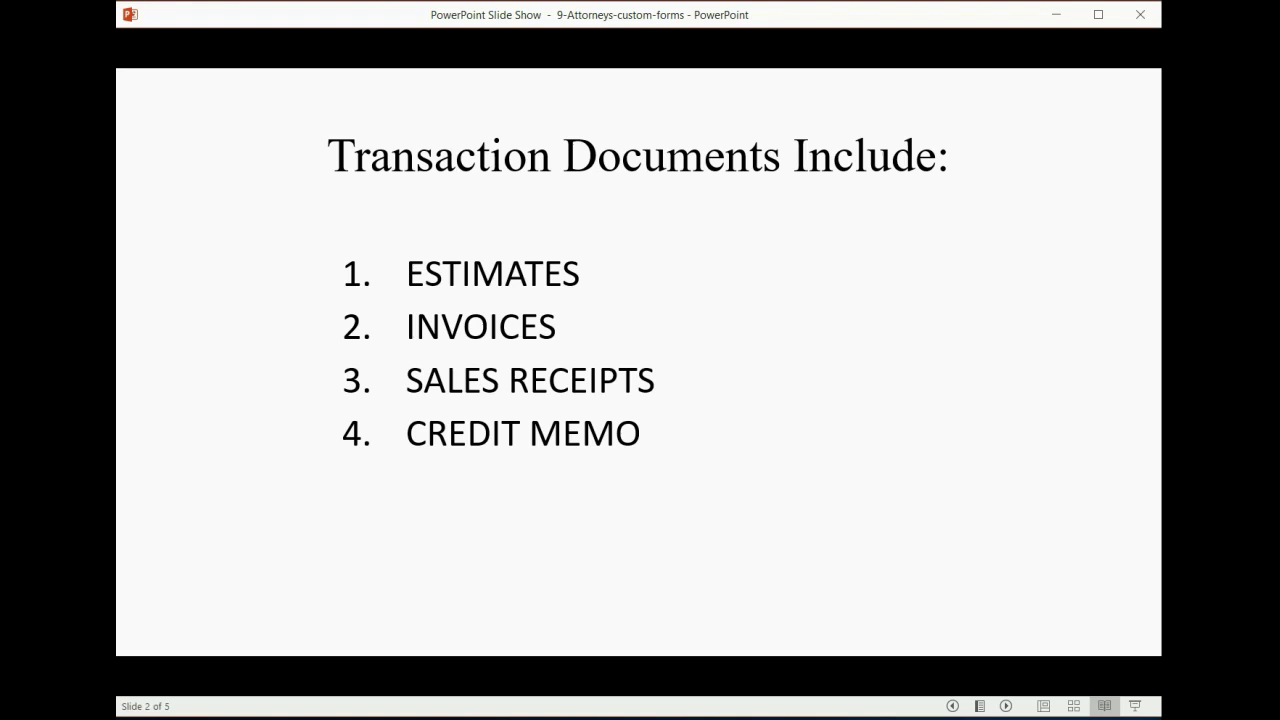
{"action": "key", "text": "Right"}
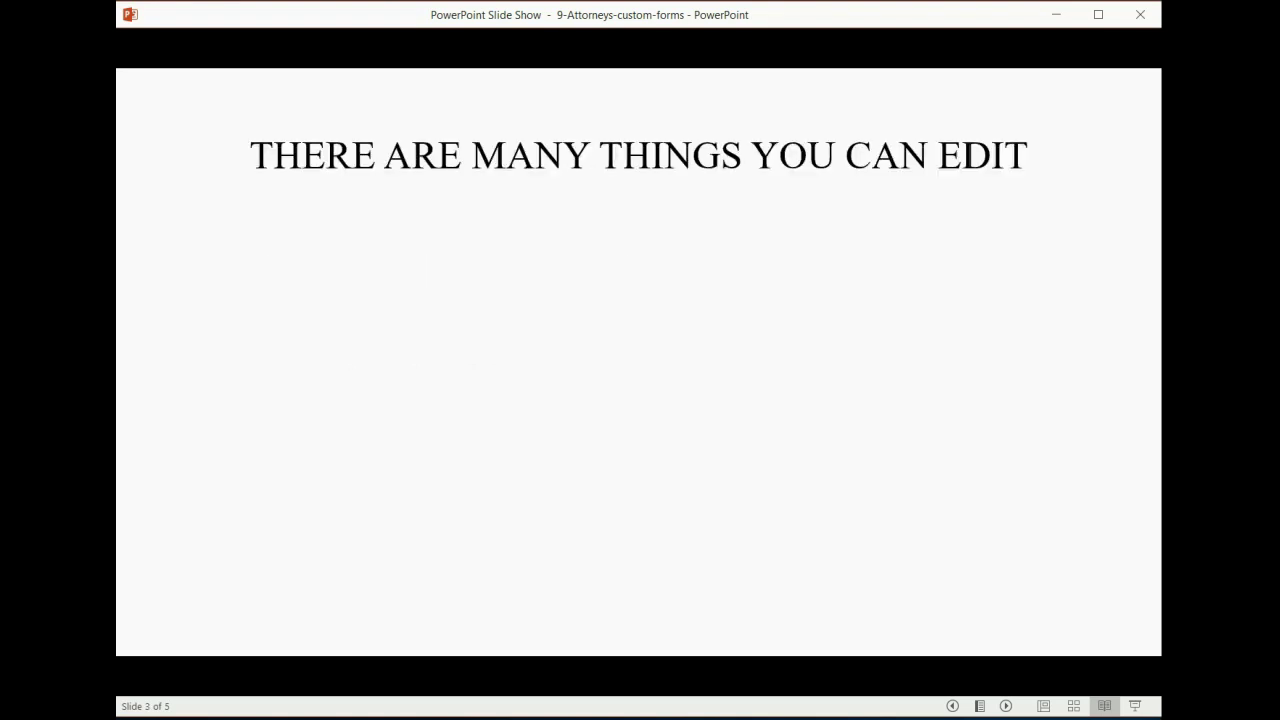
Reveal the COLUMNS, POSITION OF FIELDS, ADD/REMOVE FIELDS and PUT A COMPANY LOGO bullets, then go to slide 4
{"action": "key", "text": "Right"}
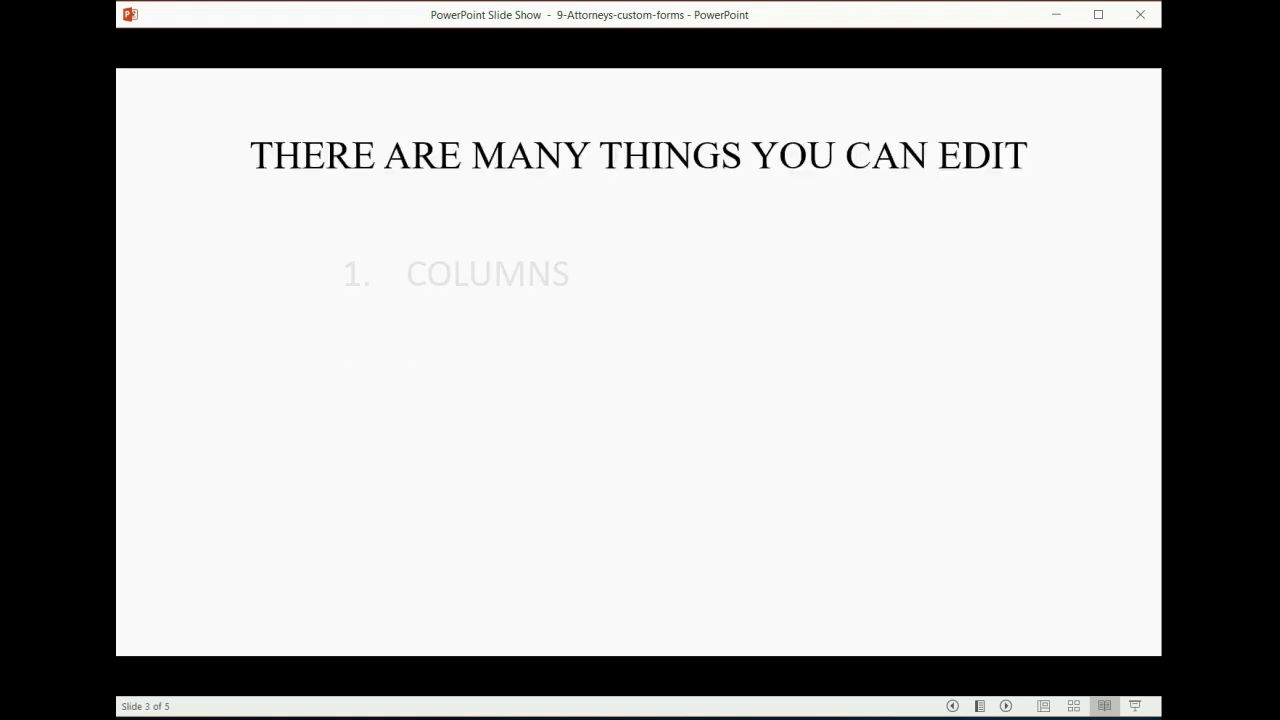
{"action": "key", "text": "Right"}
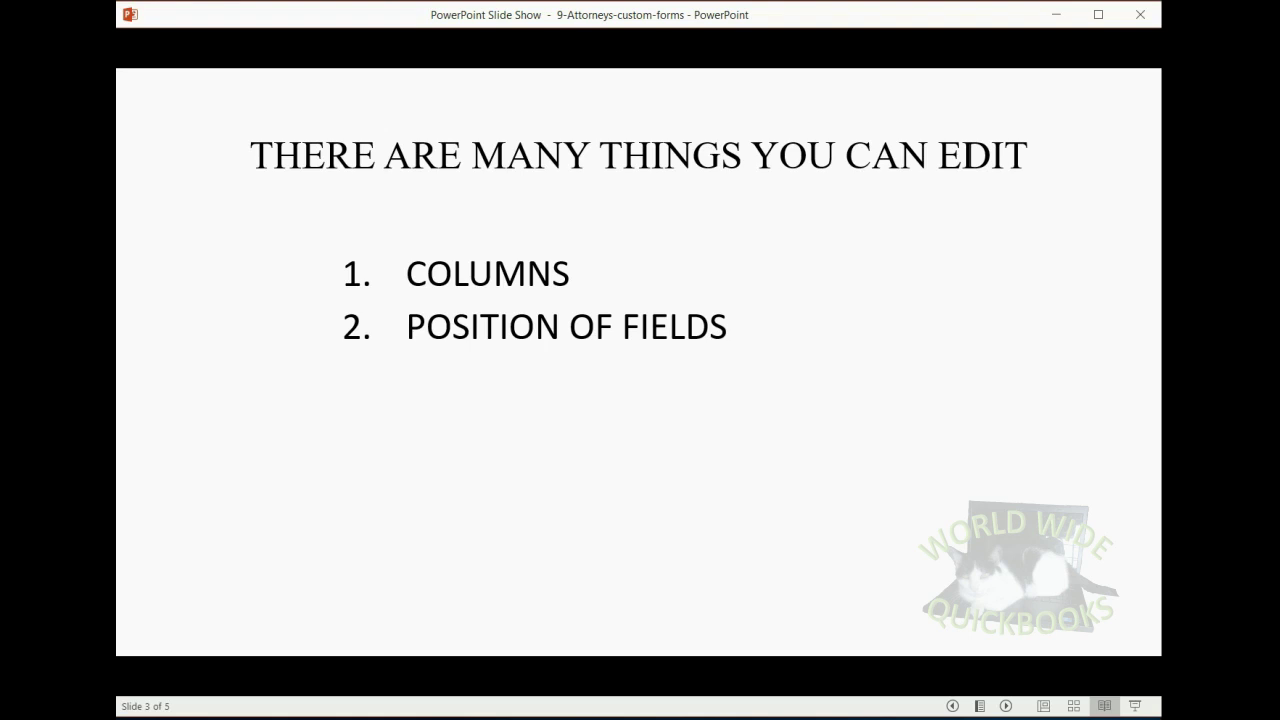
{"action": "key", "text": "Right"}
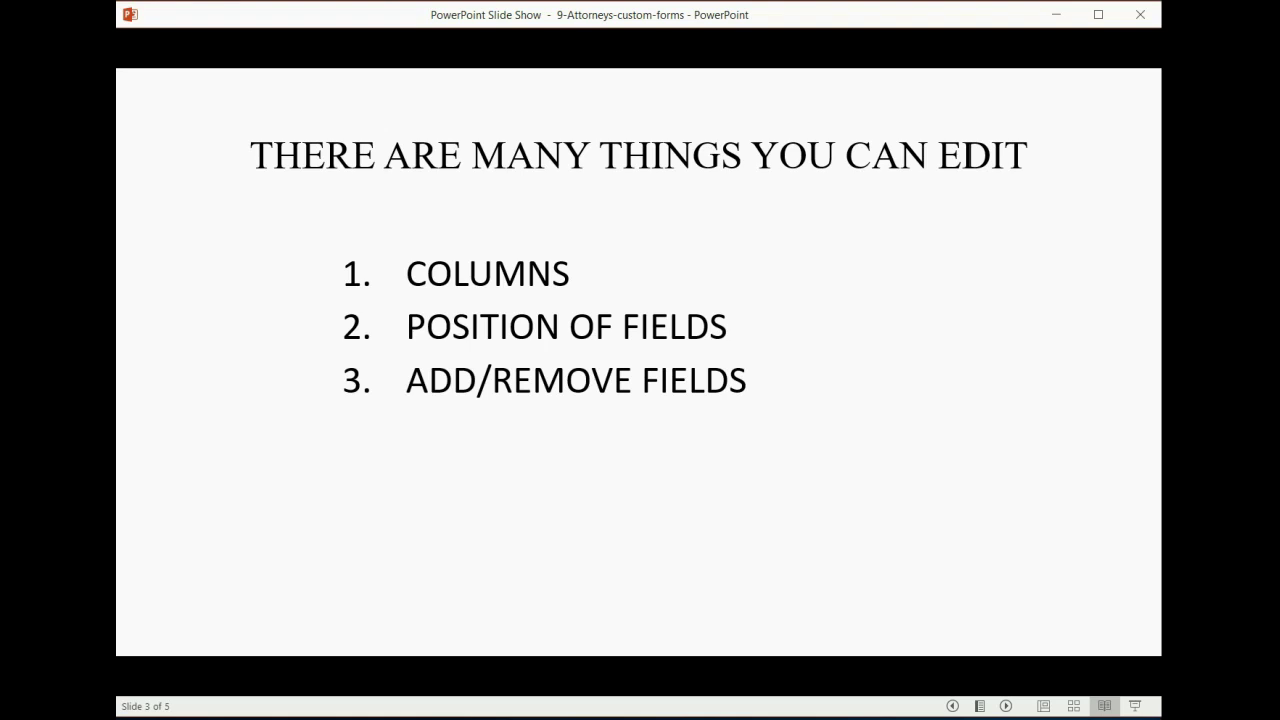
{"action": "key", "text": "Right"}
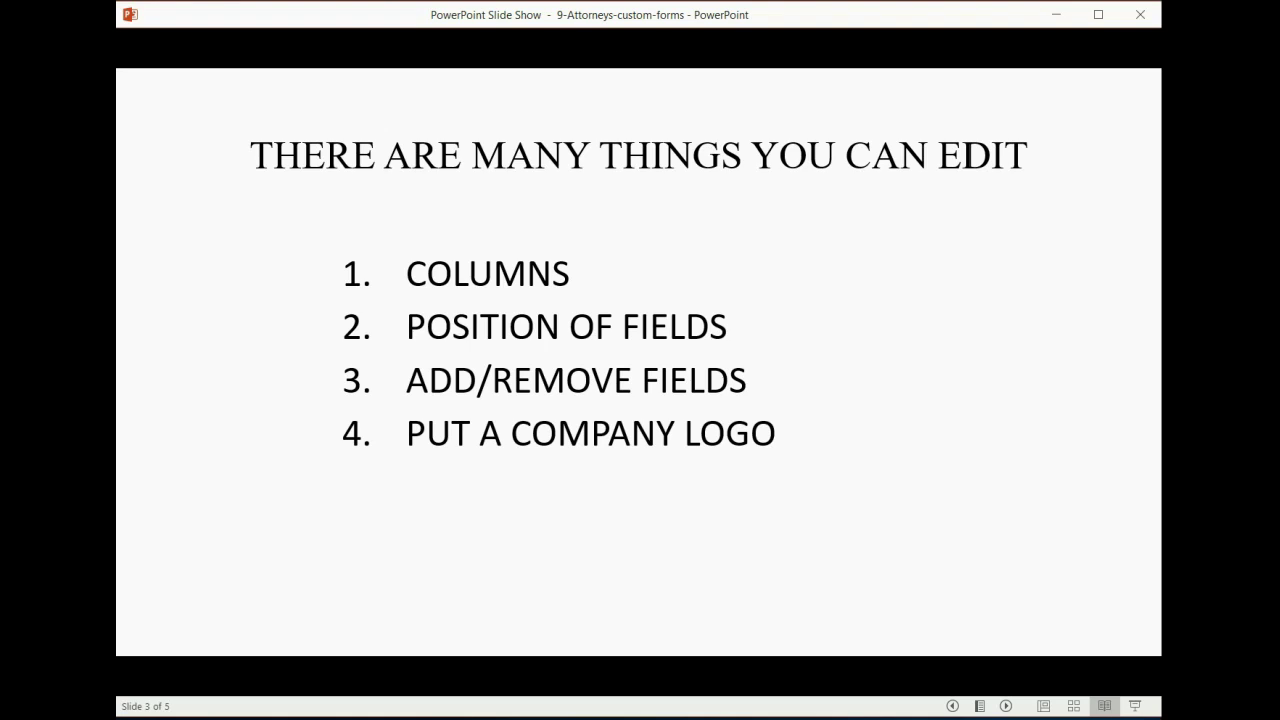
{"action": "key", "text": "Right"}
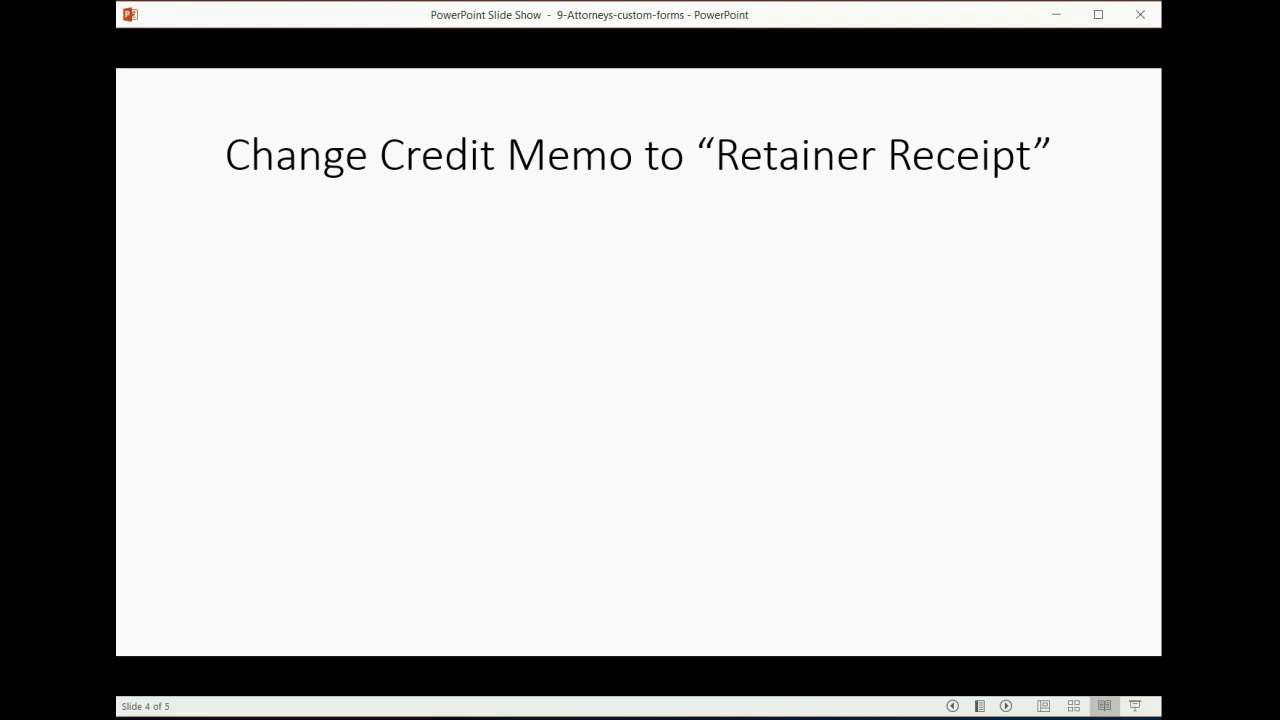
Show slide 4's note, advance to slide 5 and reveal step 1, Copy an Existing Template
{"action": "left_click", "coordinate": [904, 352]}
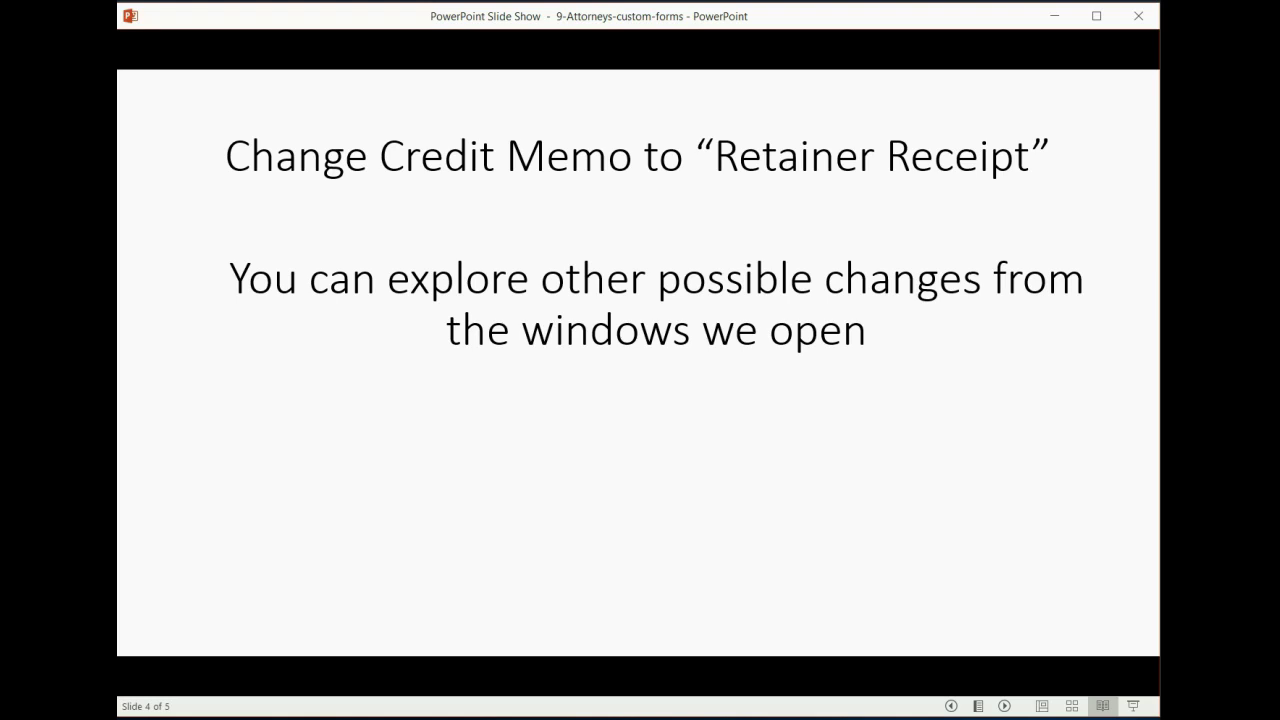
{"action": "left_click", "coordinate": [1079, 452]}
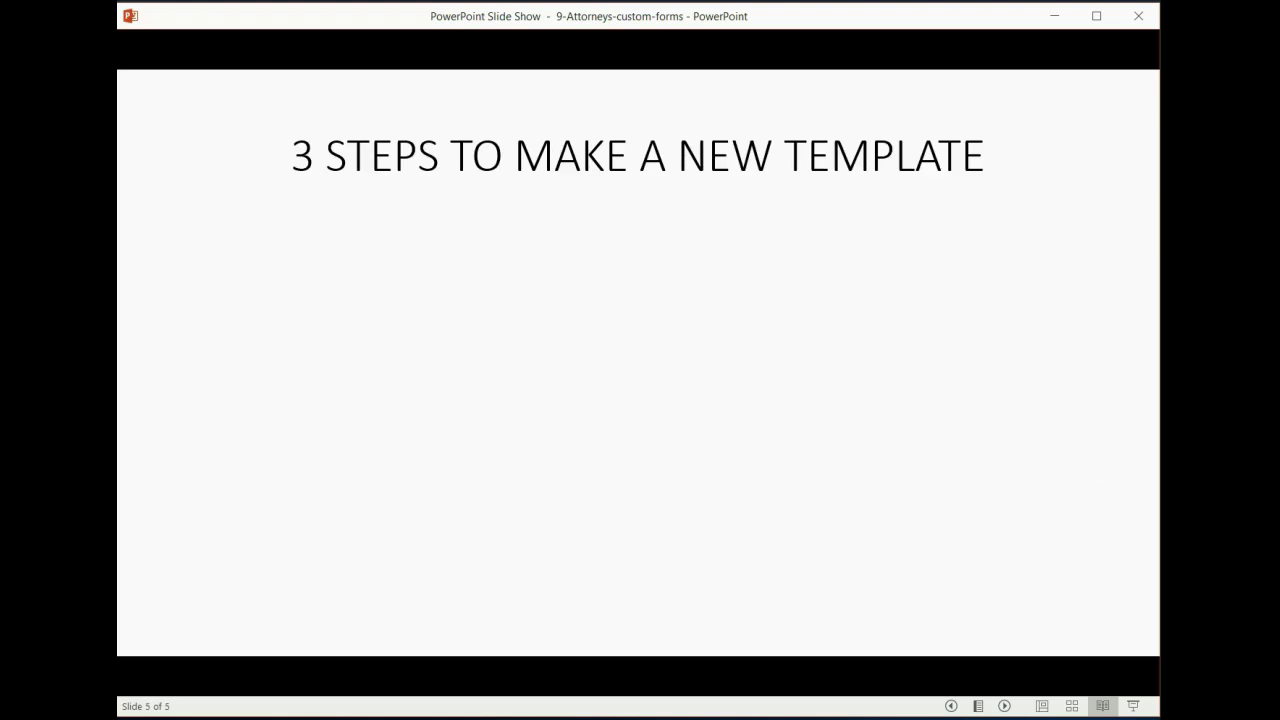
{"action": "left_click", "coordinate": [1080, 452]}
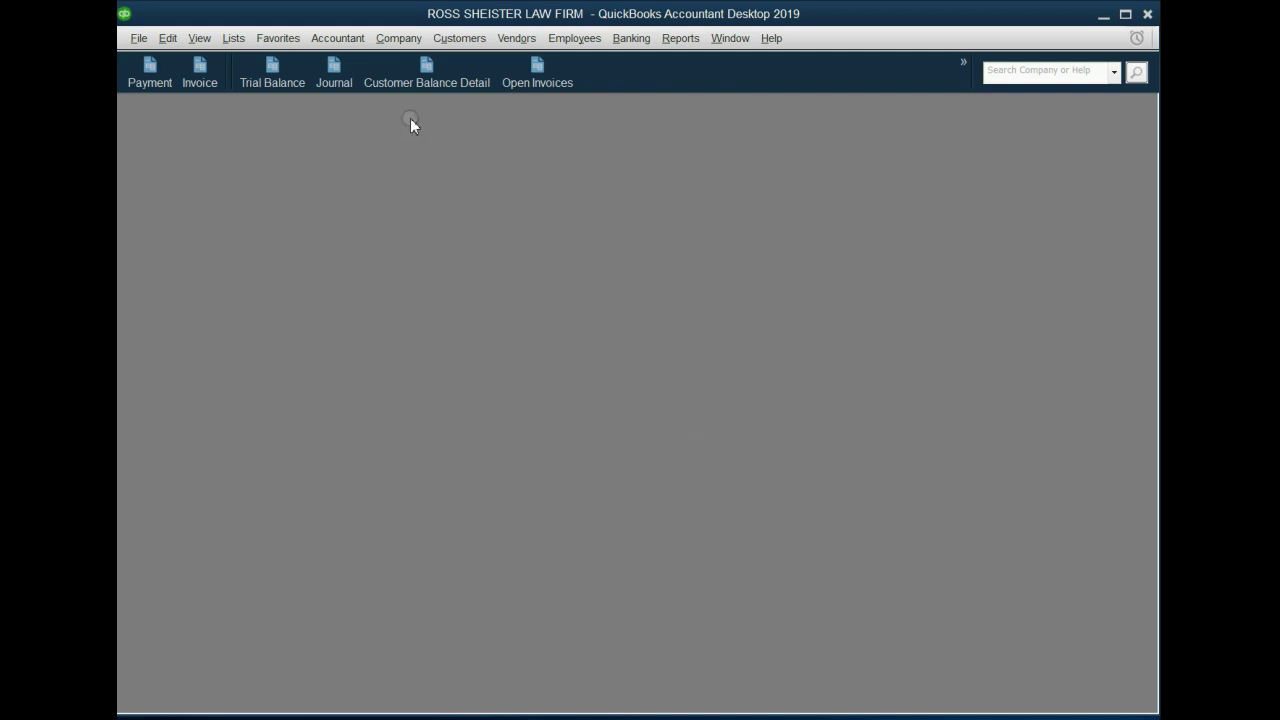
Open a blank credit memo via Customers > Create Credit Memos/Refunds
{"action": "left_click", "coordinate": [459, 40]}
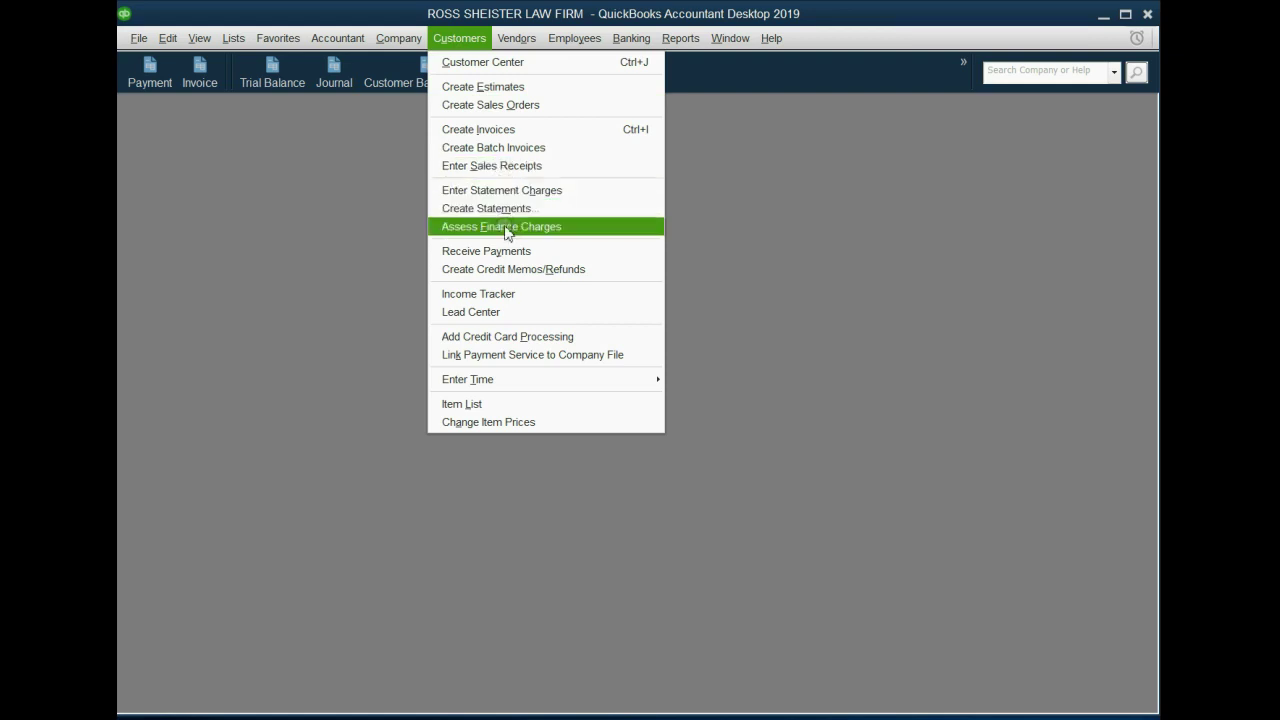
{"action": "left_click", "coordinate": [511, 272]}
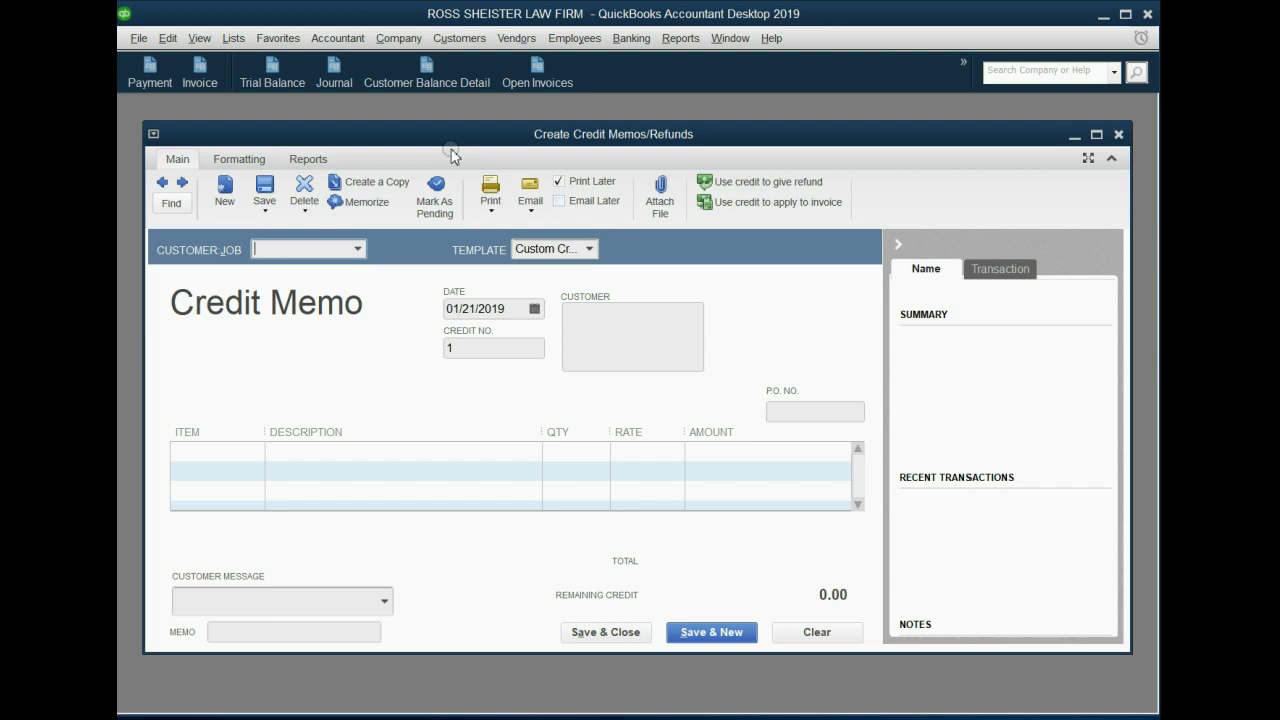
{"action": "left_click_drag", "start_coordinate": [445, 145], "coordinate": [425, 145]}
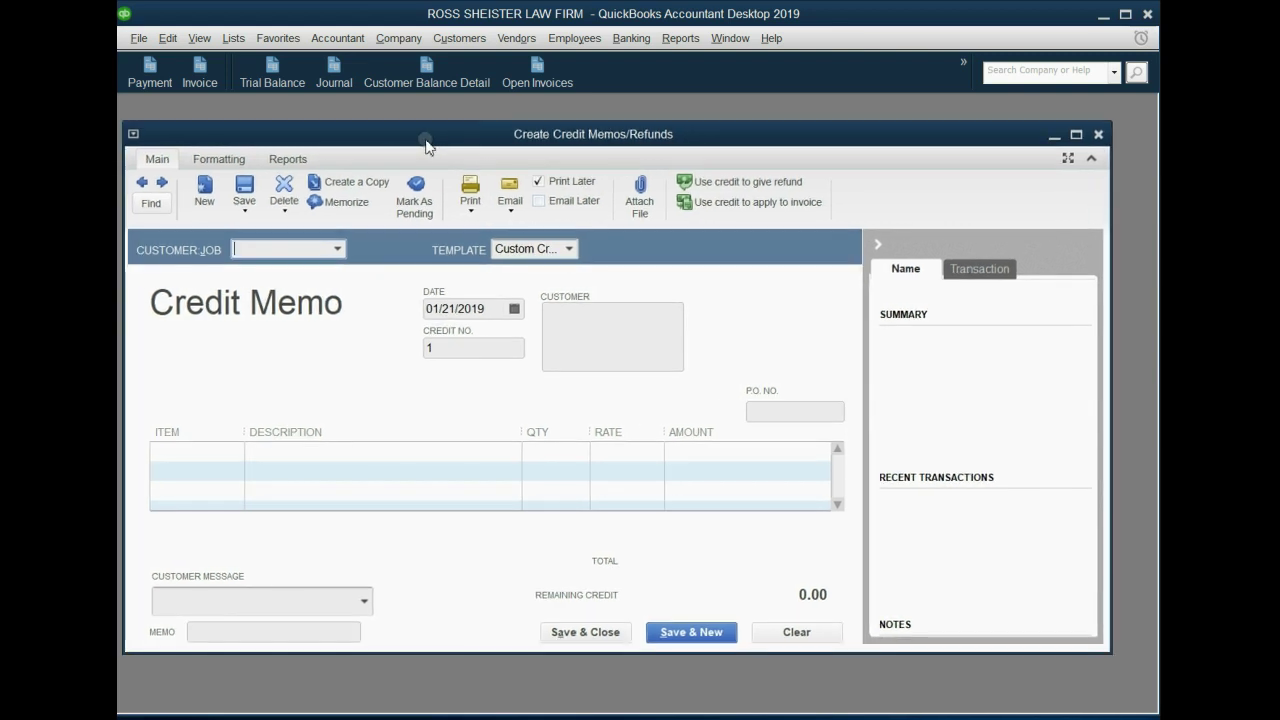
Hide the customer history panel and reposition the credit memo window
{"action": "left_click", "coordinate": [877, 244]}
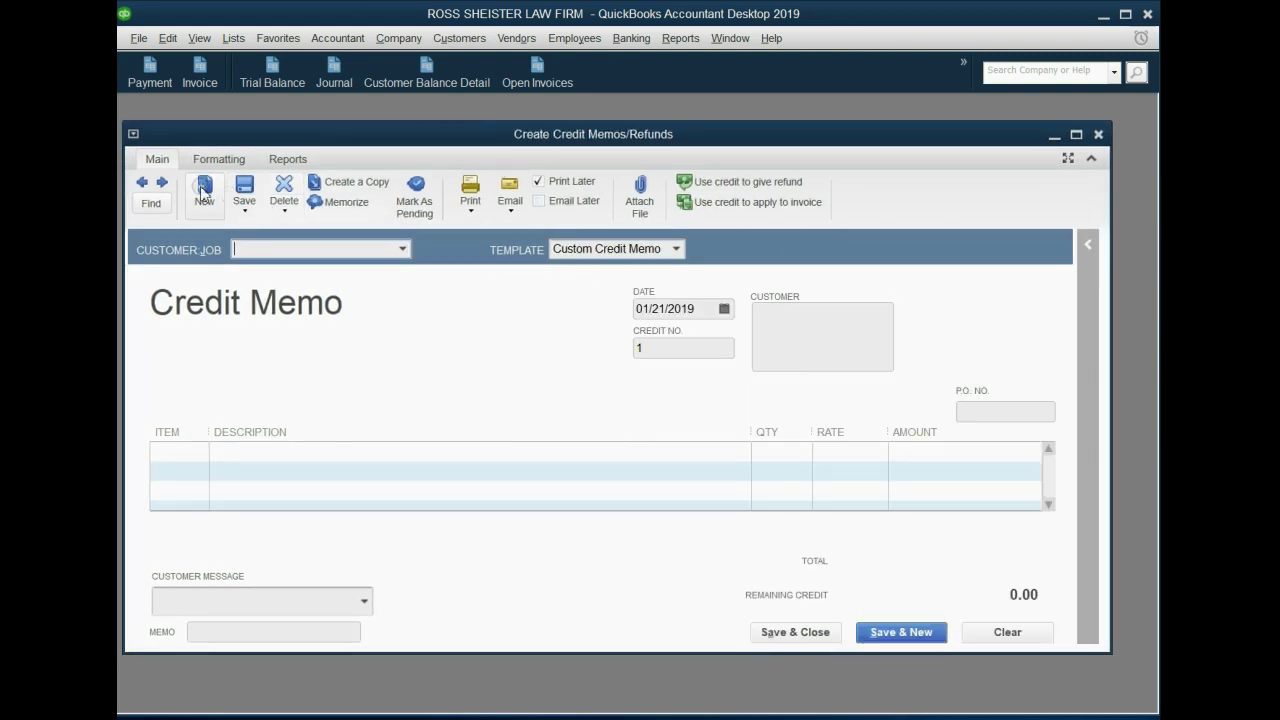
{"action": "left_click", "coordinate": [1090, 159]}
{"action": "left_click", "coordinate": [1090, 159]}
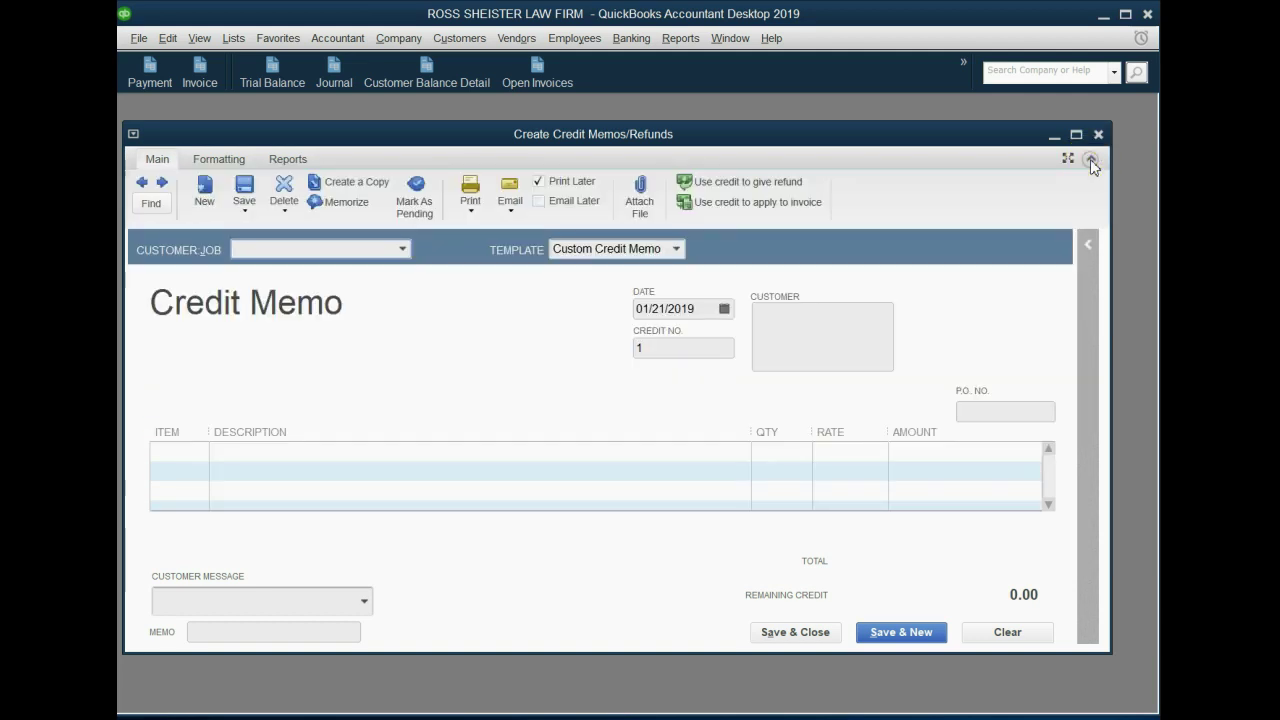
{"action": "left_click", "coordinate": [1089, 245]}
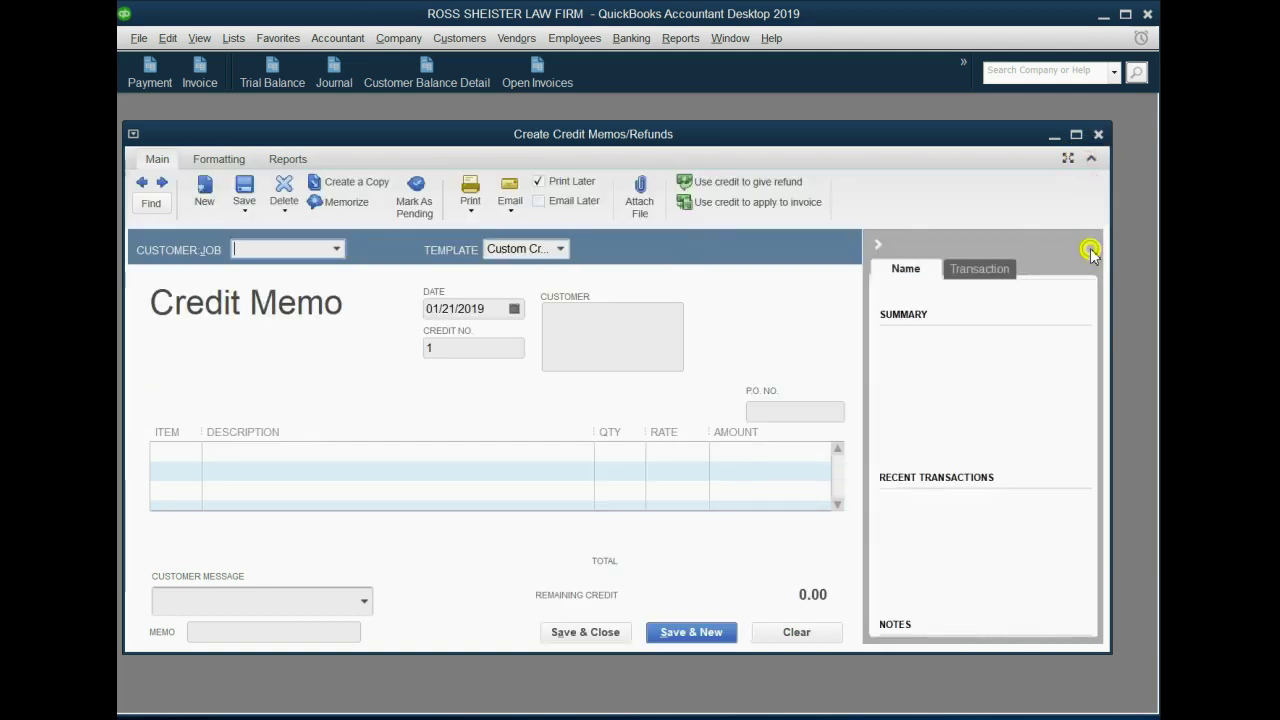
{"action": "left_click", "coordinate": [877, 247]}
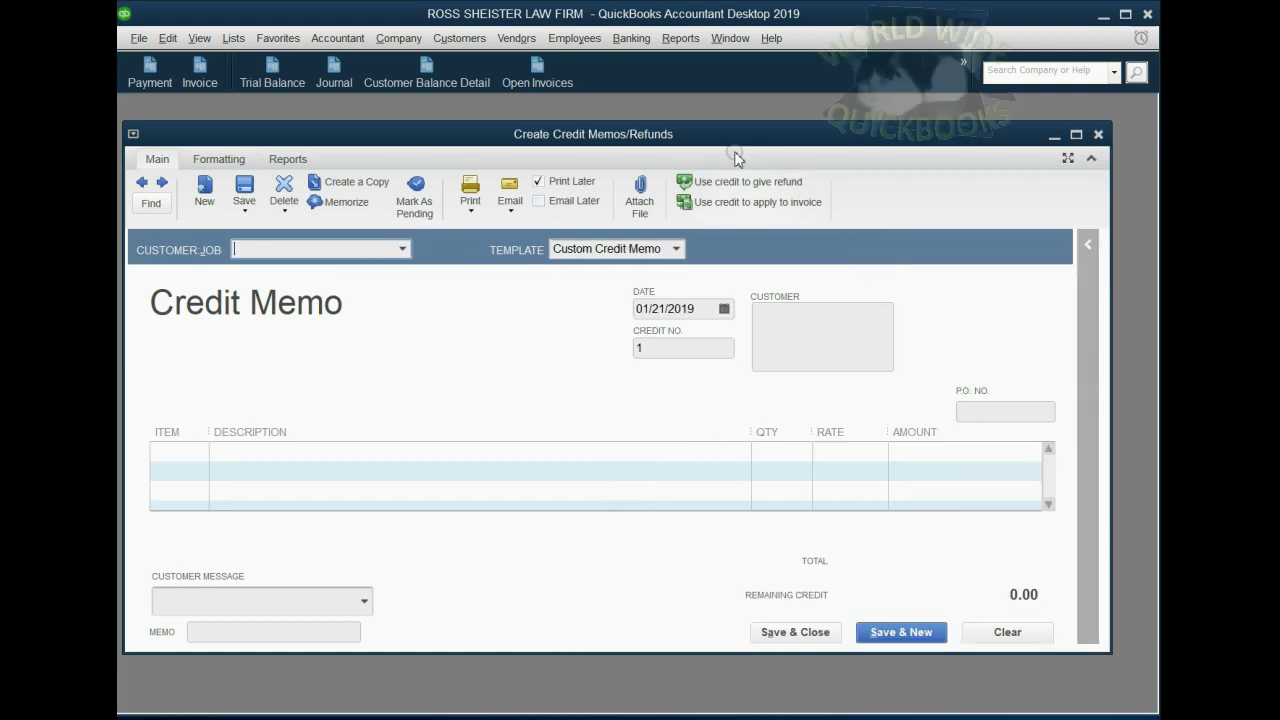
{"action": "left_click_drag", "start_coordinate": [729, 141], "coordinate": [759, 131]}
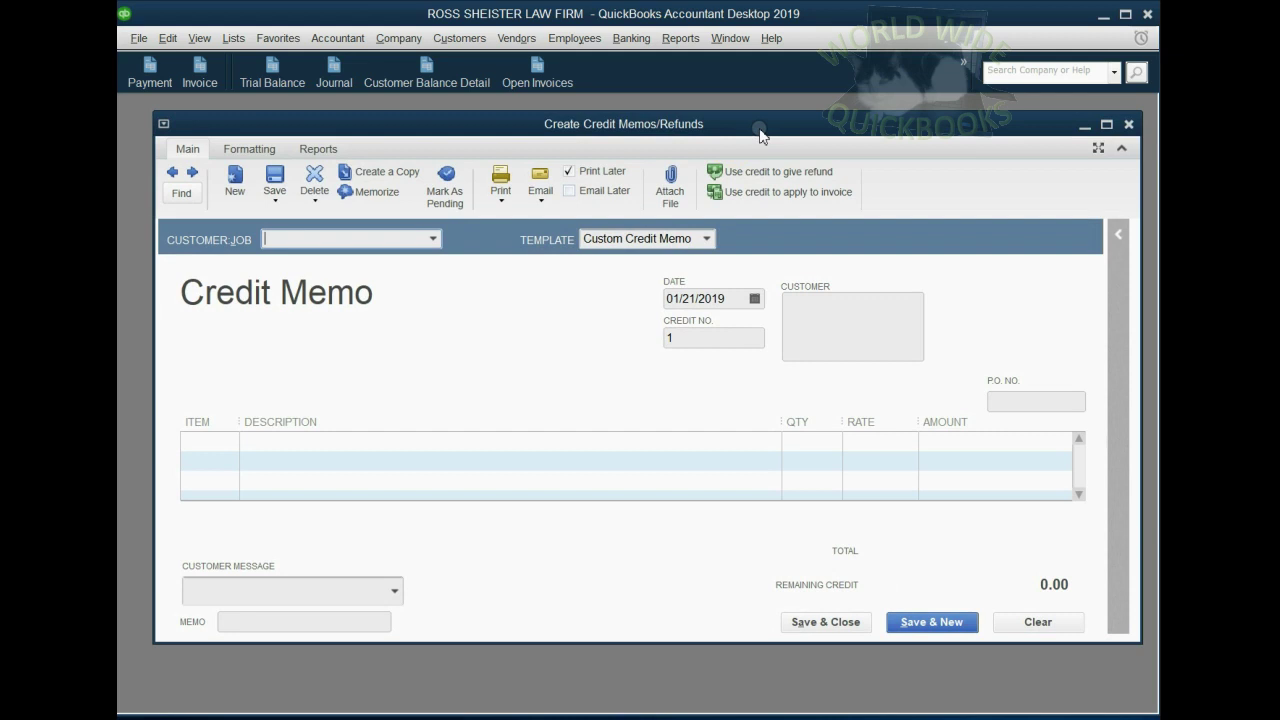
Switch the credit memo's Template dropdown from Custom Credit Memo to Return Receipt
{"action": "left_click", "coordinate": [545, 241]}
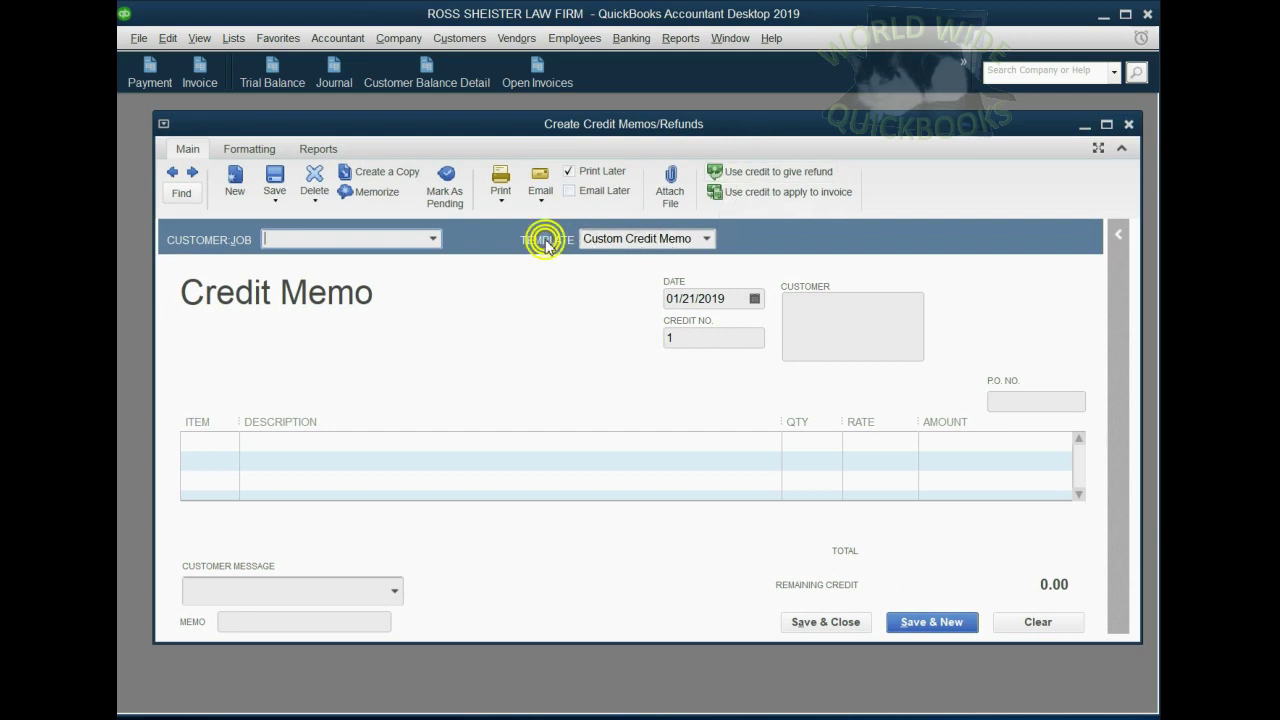
{"action": "left_click", "coordinate": [706, 239]}
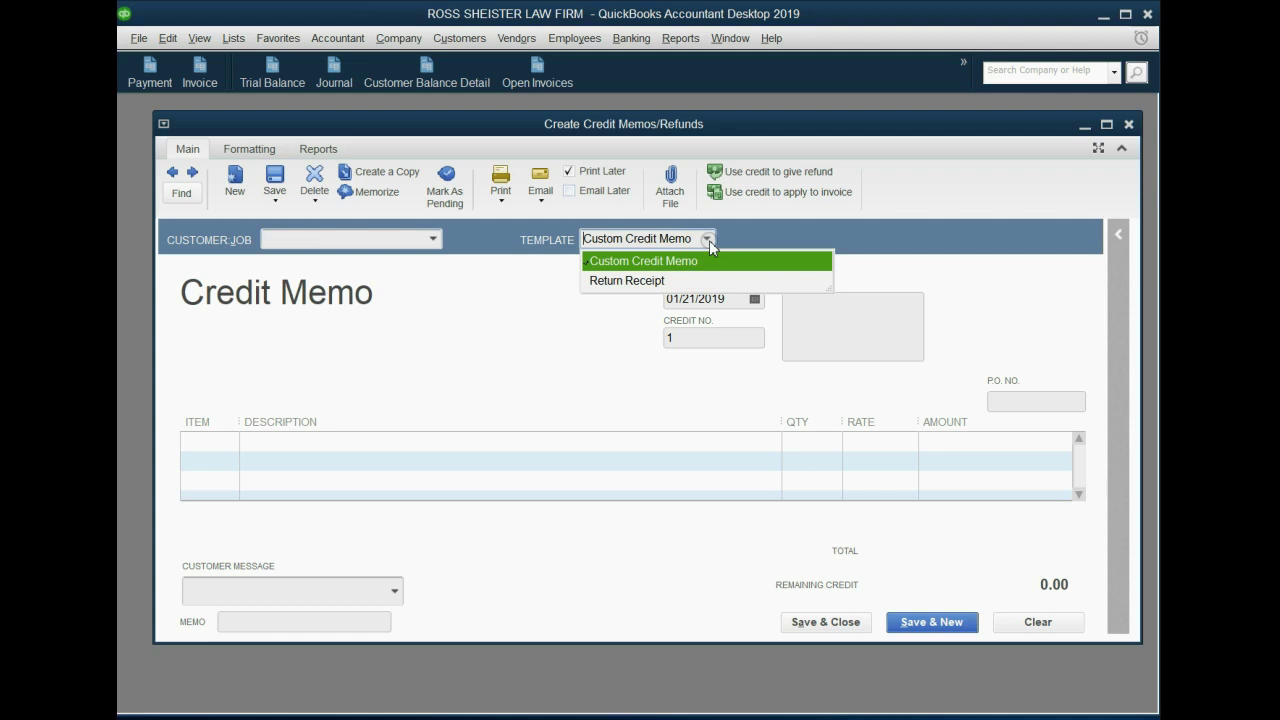
{"action": "left_click", "coordinate": [643, 283]}
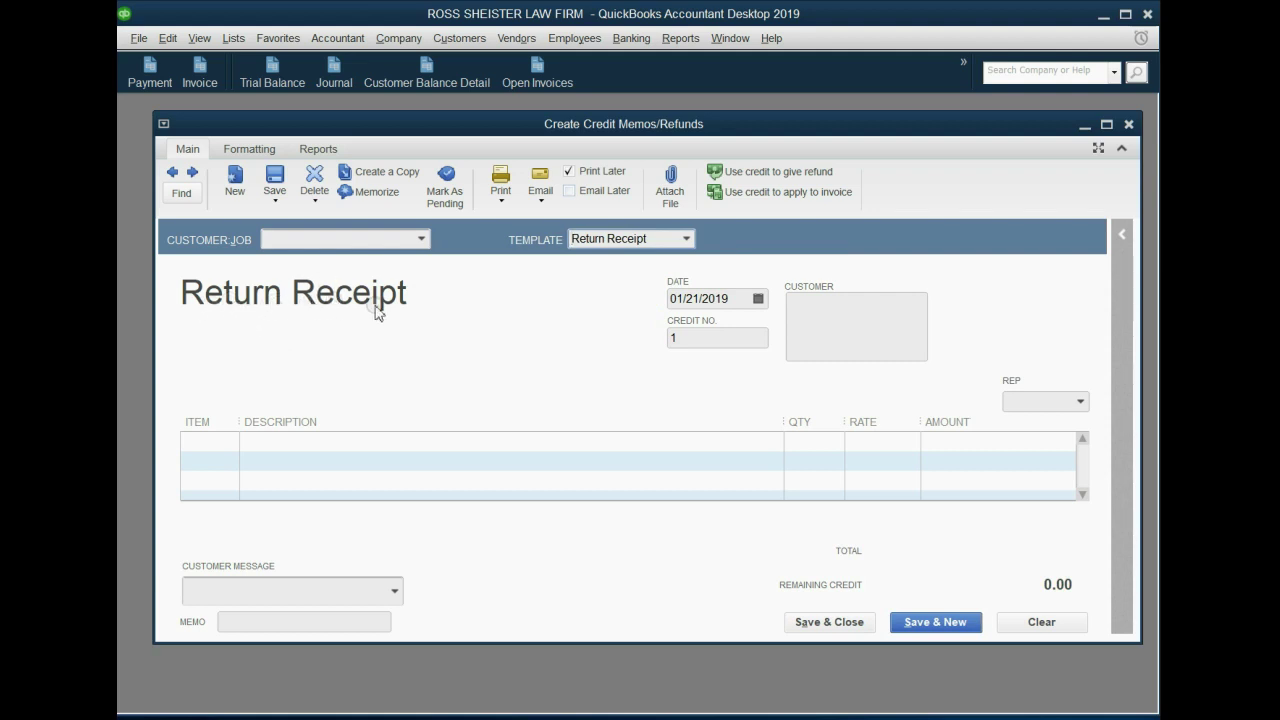
{"action": "left_click", "coordinate": [417, 451]}
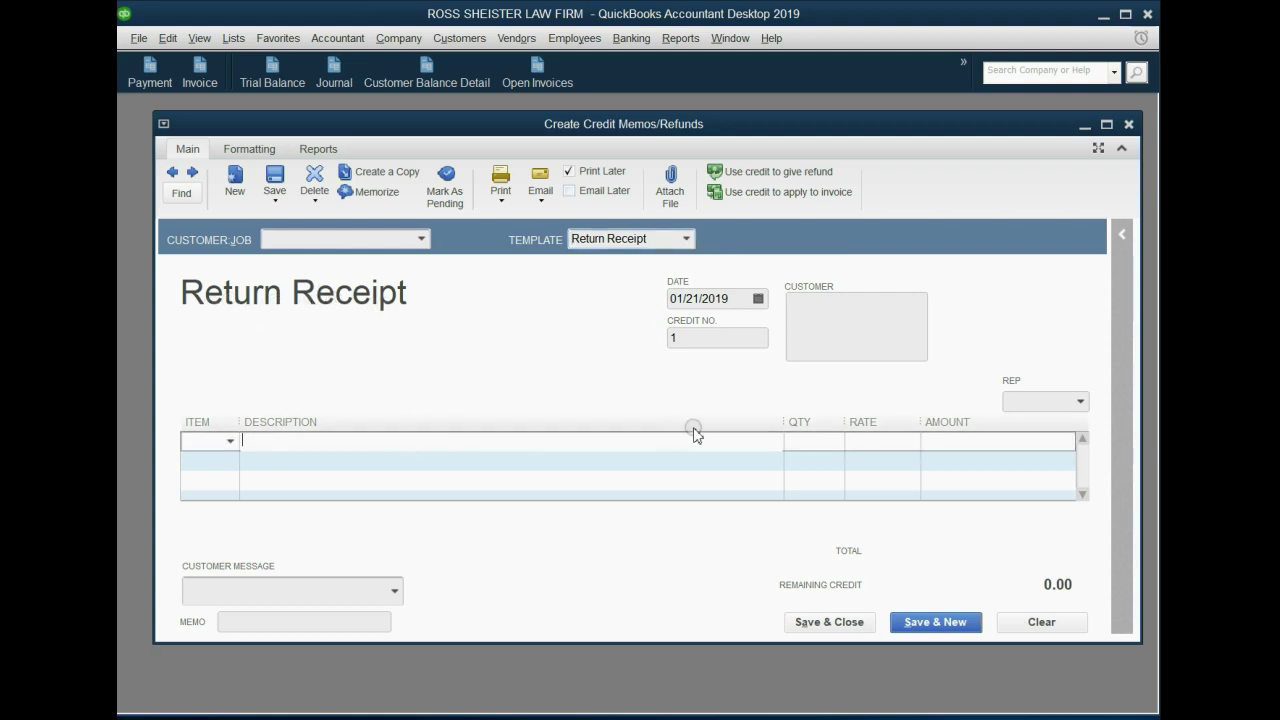
{"action": "left_click", "coordinate": [686, 238]}
{"action": "left_click", "coordinate": [667, 262]}
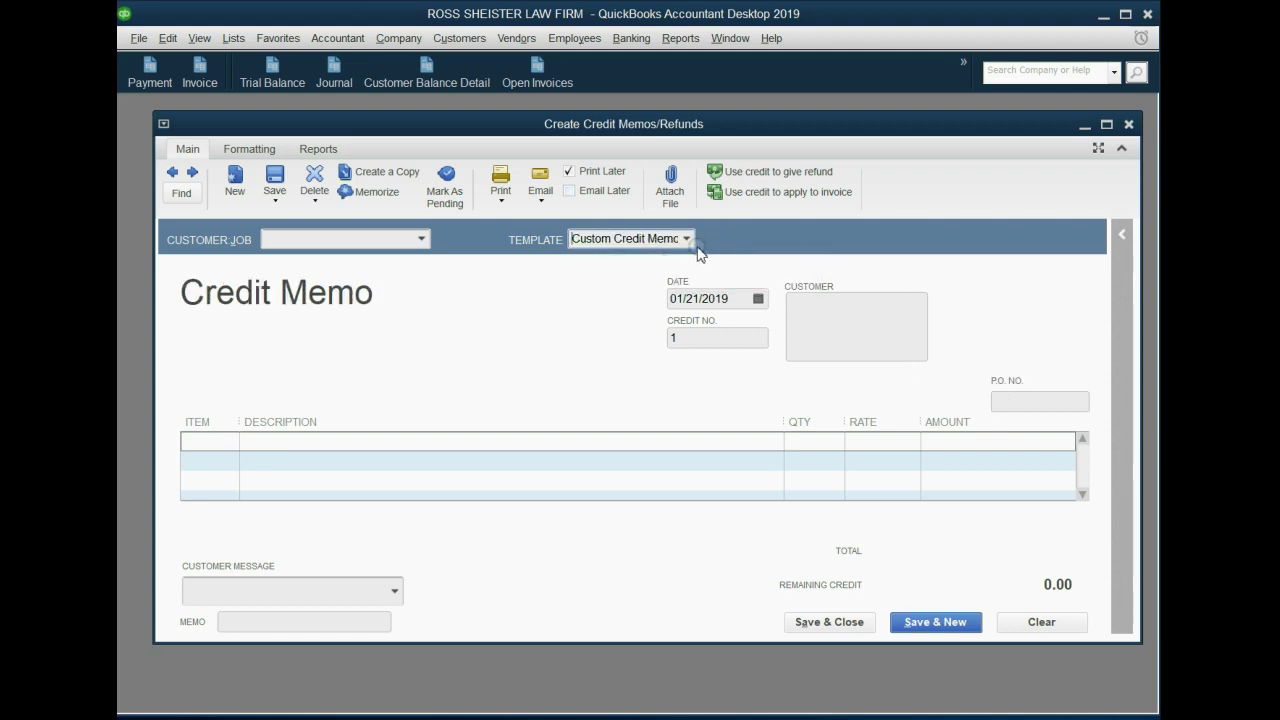
{"action": "left_click", "coordinate": [686, 238]}
{"action": "left_click", "coordinate": [680, 279]}
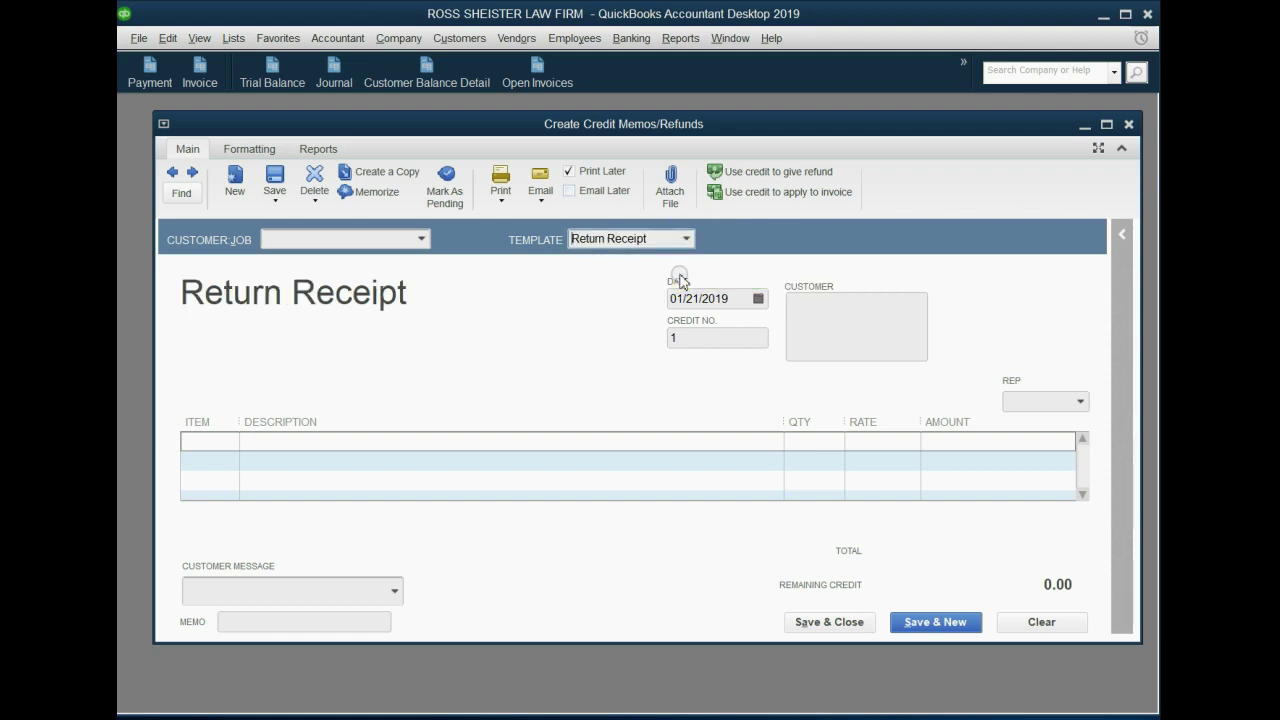
{"action": "left_click", "coordinate": [1070, 404]}
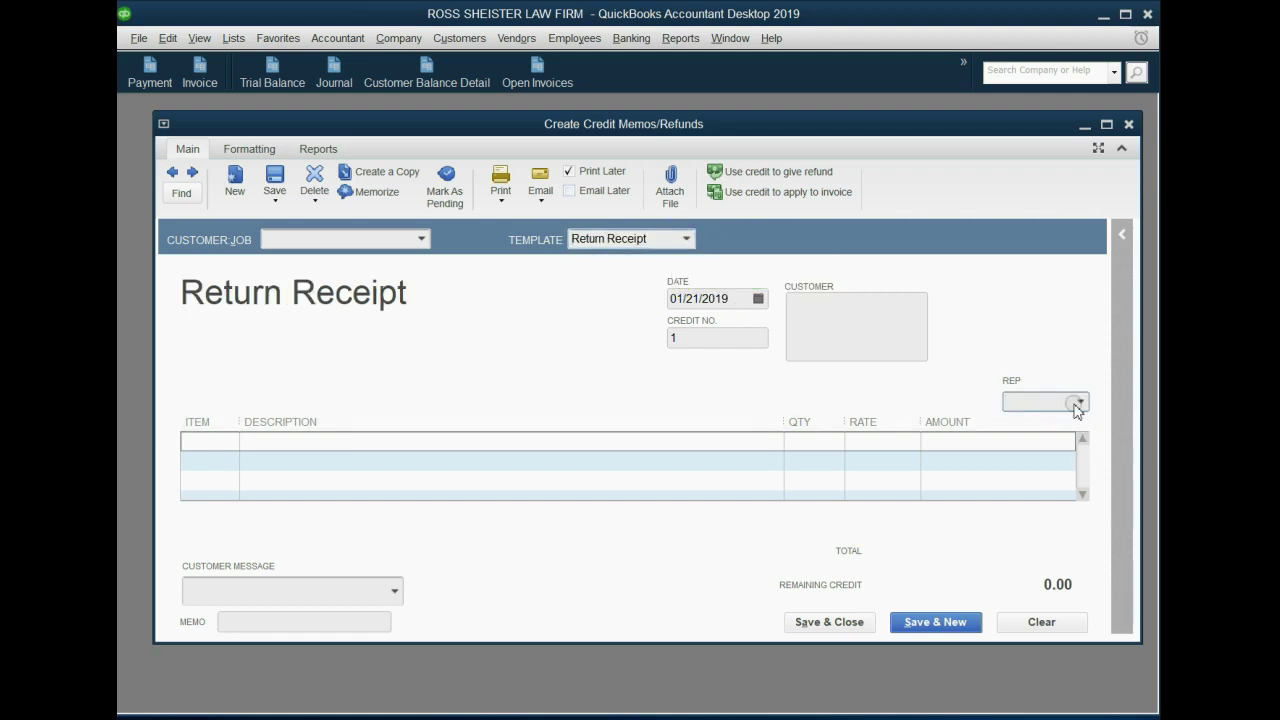
{"action": "left_click", "coordinate": [1078, 402]}
{"action": "left_click", "coordinate": [1080, 402]}
{"action": "left_click_drag", "start_coordinate": [590, 130], "coordinate": [578, 152]}
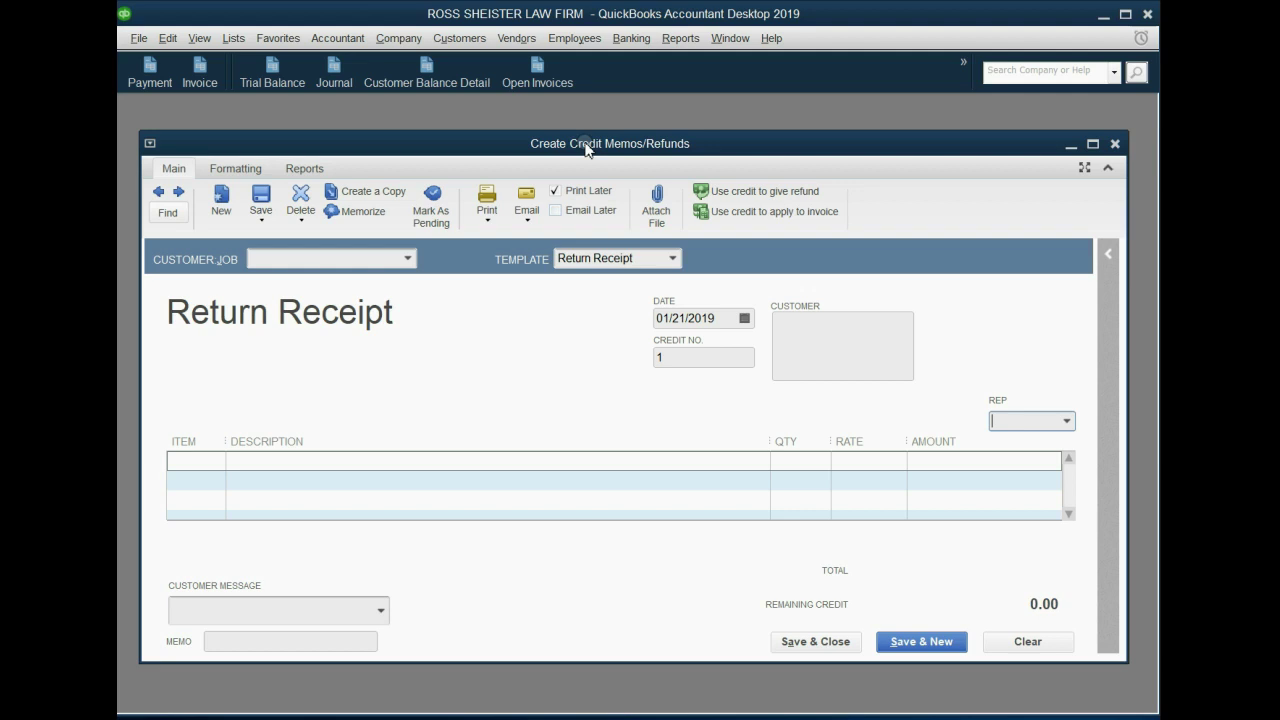
From the Formatting tab, open Manage Templates and select Custom Credit Memo
{"action": "left_click", "coordinate": [222, 172]}
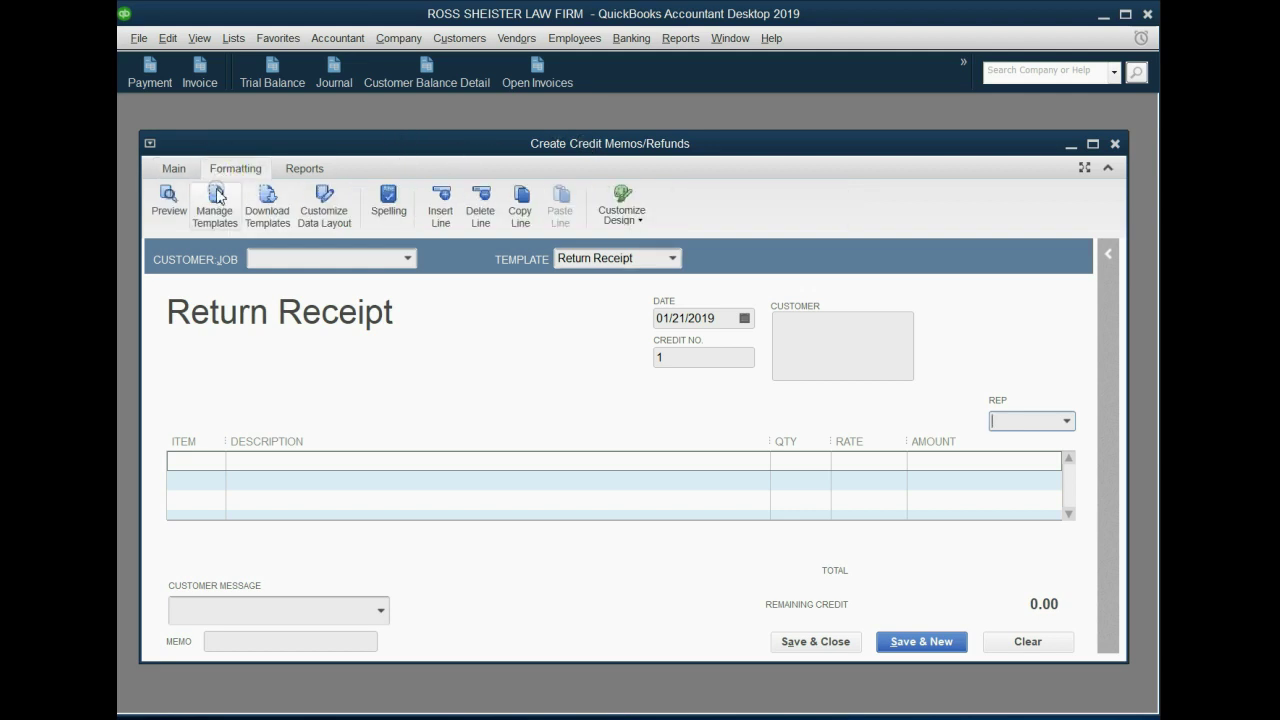
{"action": "left_click", "coordinate": [216, 204]}
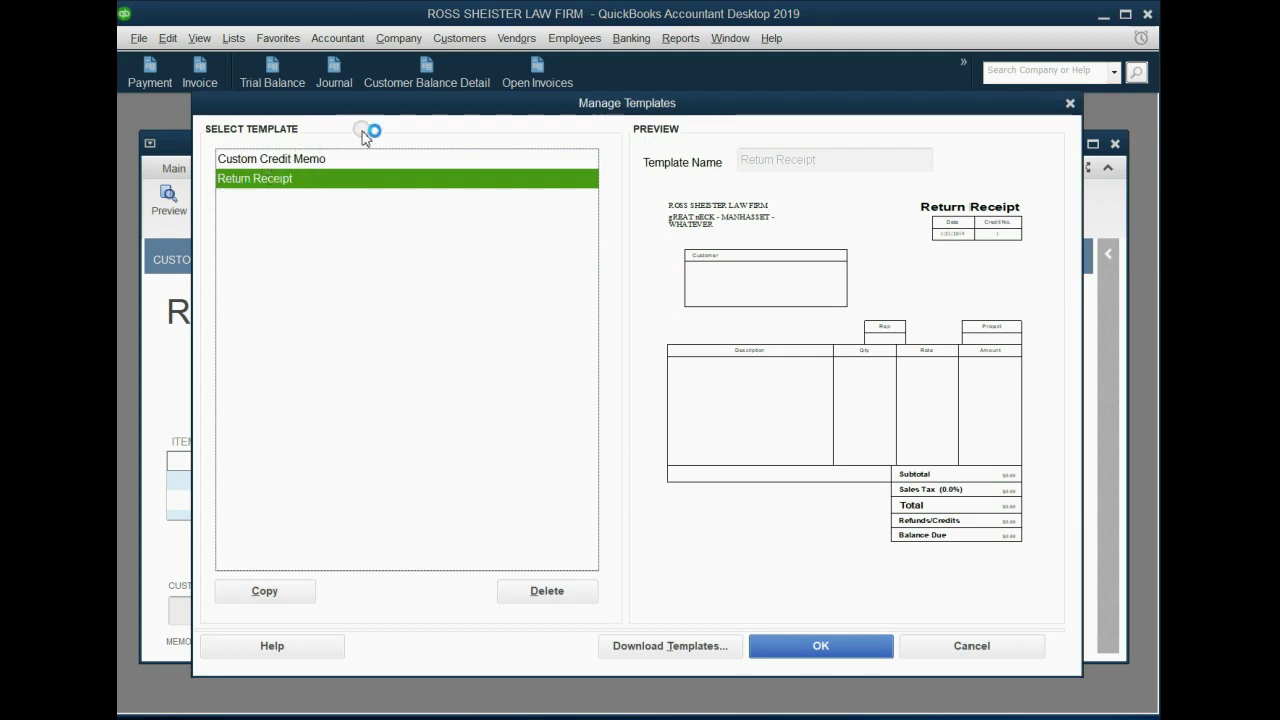
{"action": "left_click_drag", "start_coordinate": [380, 110], "coordinate": [389, 135]}
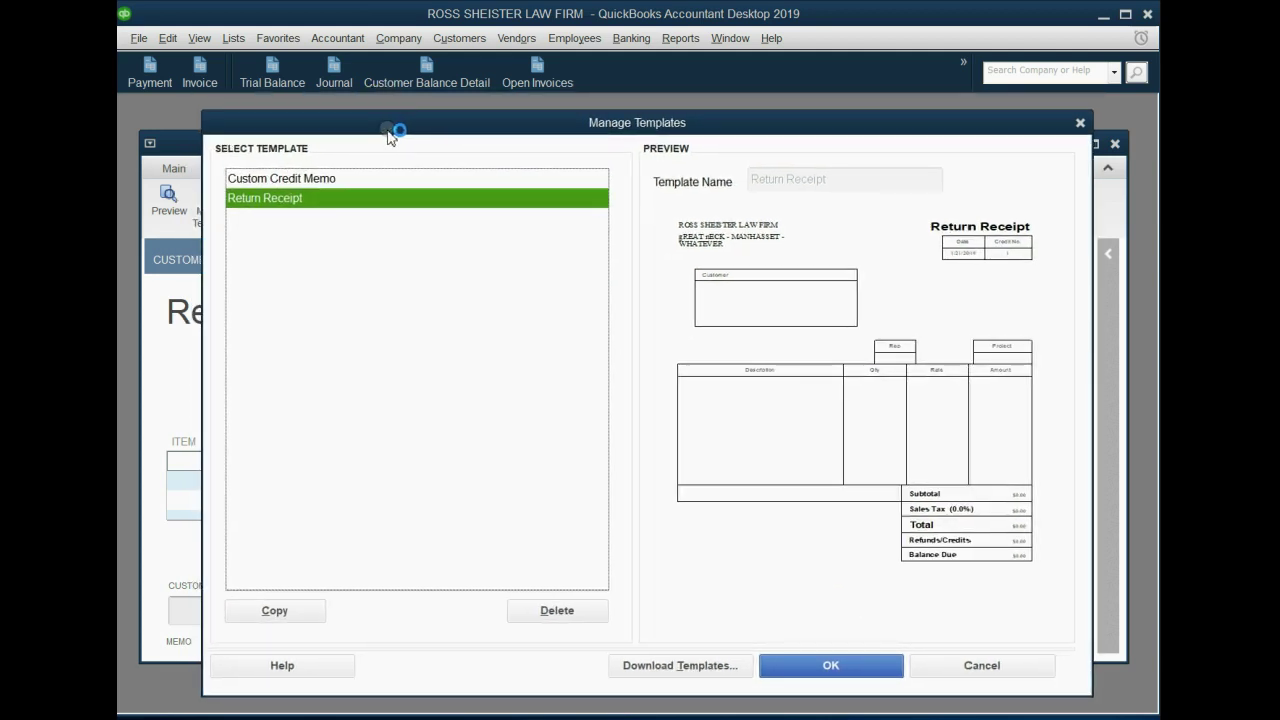
{"action": "left_click", "coordinate": [298, 181]}
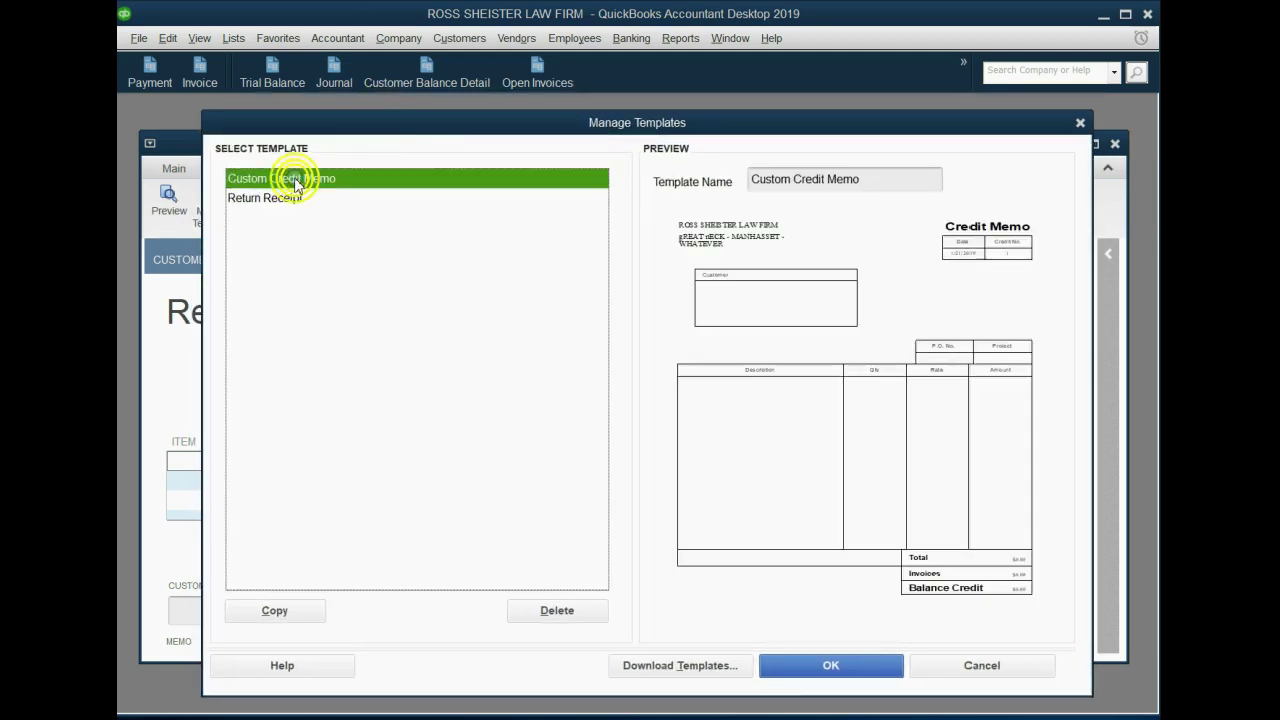
{"action": "left_click", "coordinate": [294, 199]}
{"action": "left_click", "coordinate": [293, 180]}
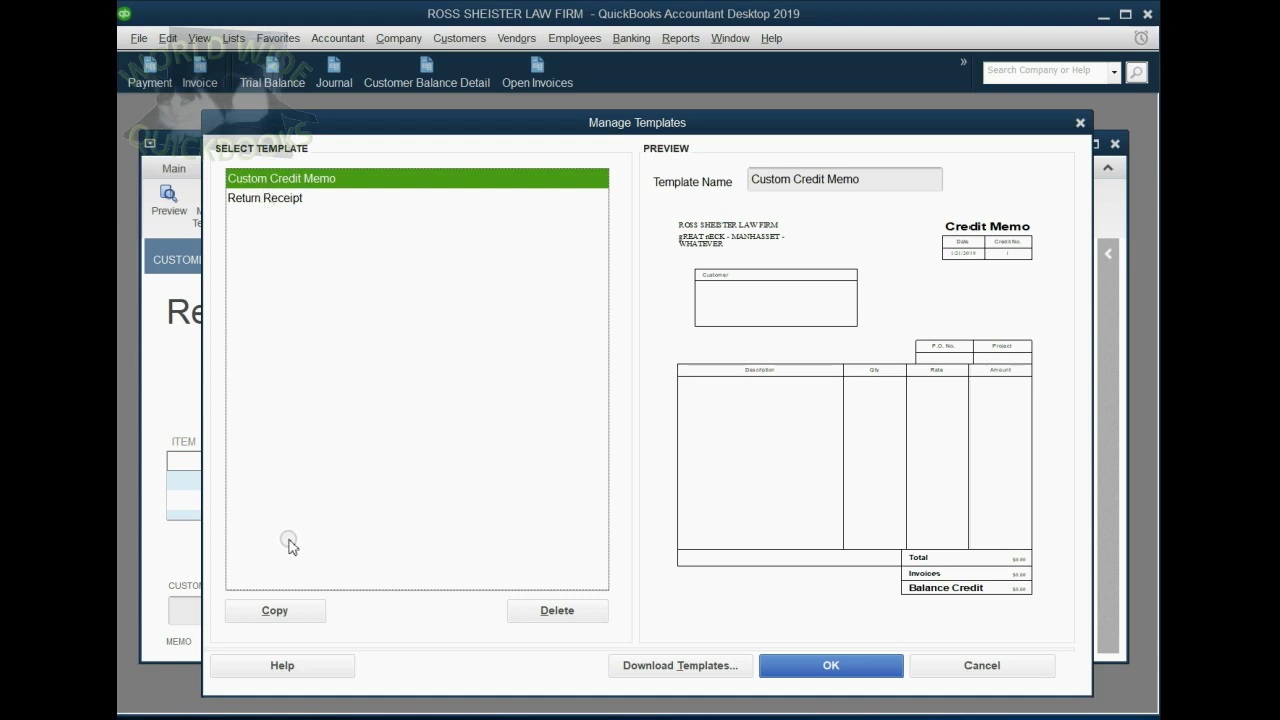
Copy the Custom Credit Memo template and select the new copy
{"action": "left_click", "coordinate": [280, 612]}
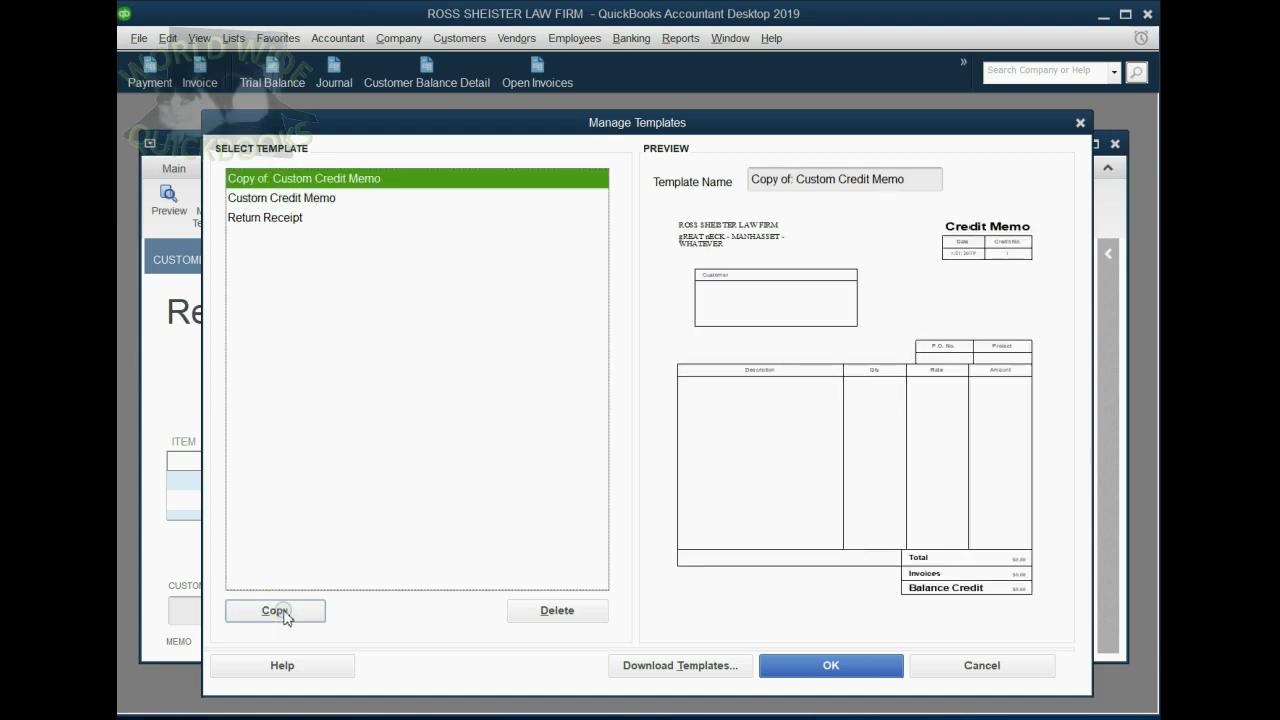
{"action": "left_click", "coordinate": [277, 198]}
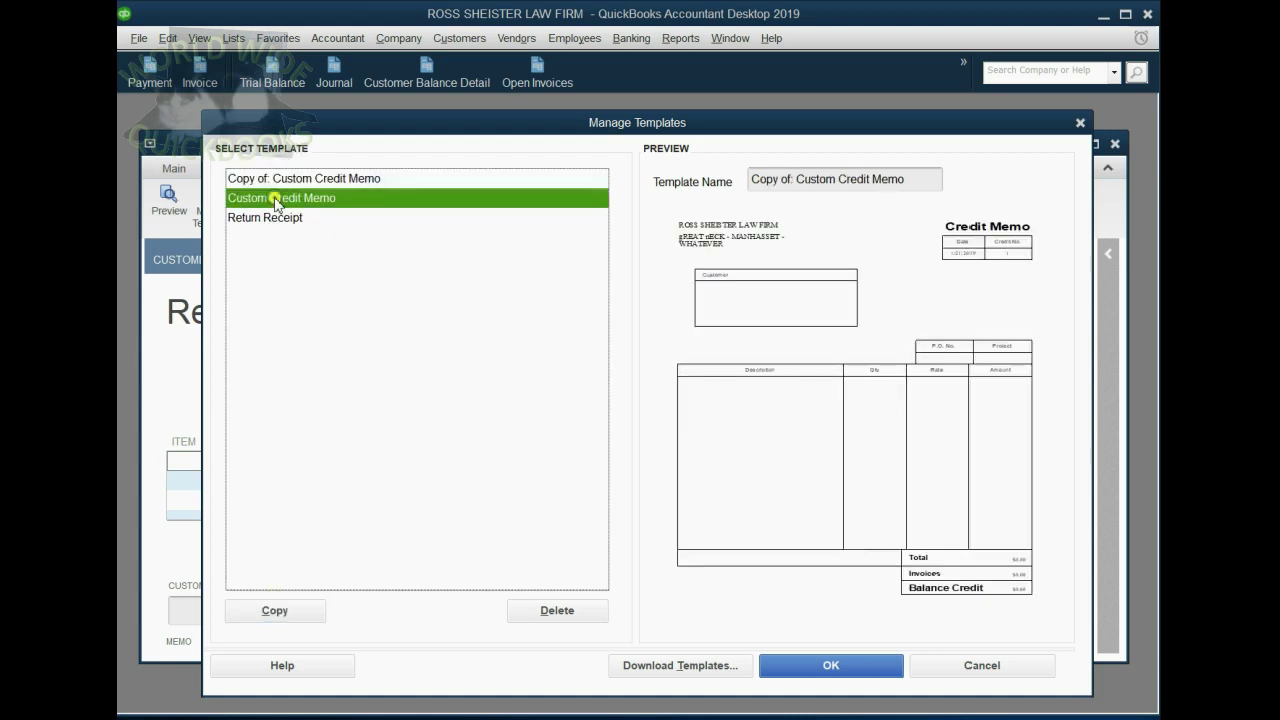
{"action": "left_click", "coordinate": [276, 220]}
{"action": "left_click", "coordinate": [272, 198]}
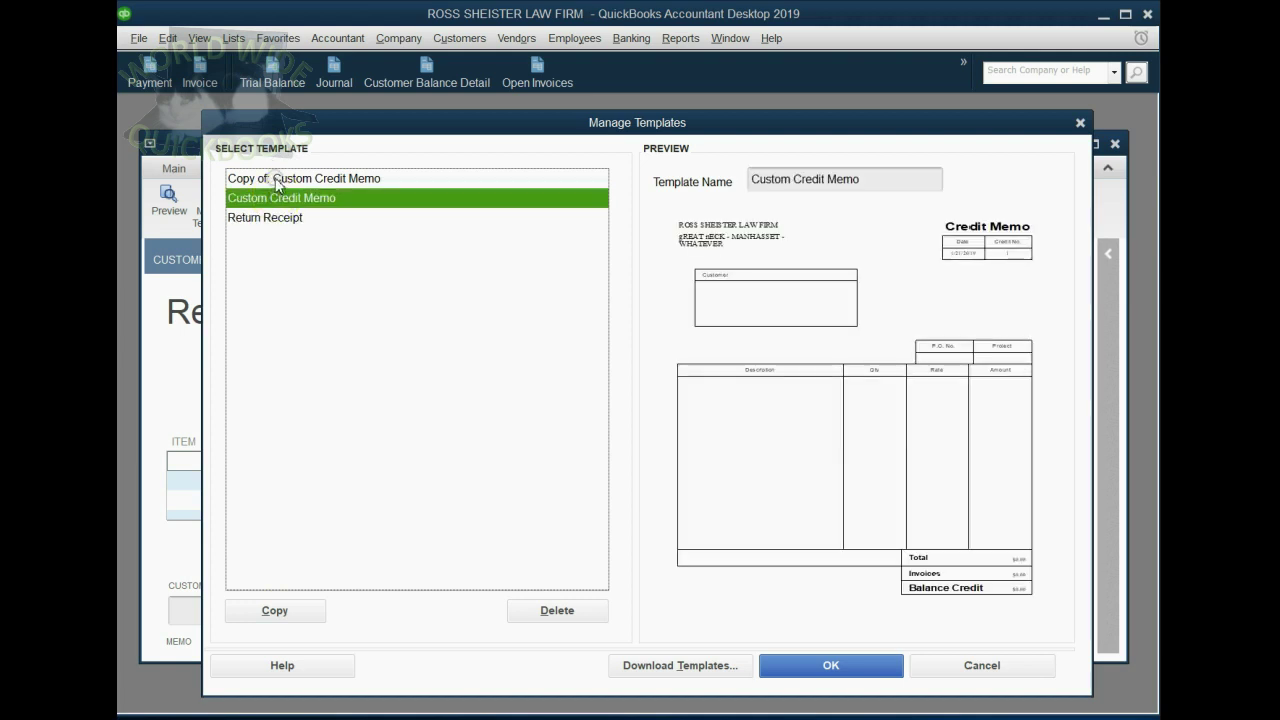
{"action": "left_click", "coordinate": [276, 179]}
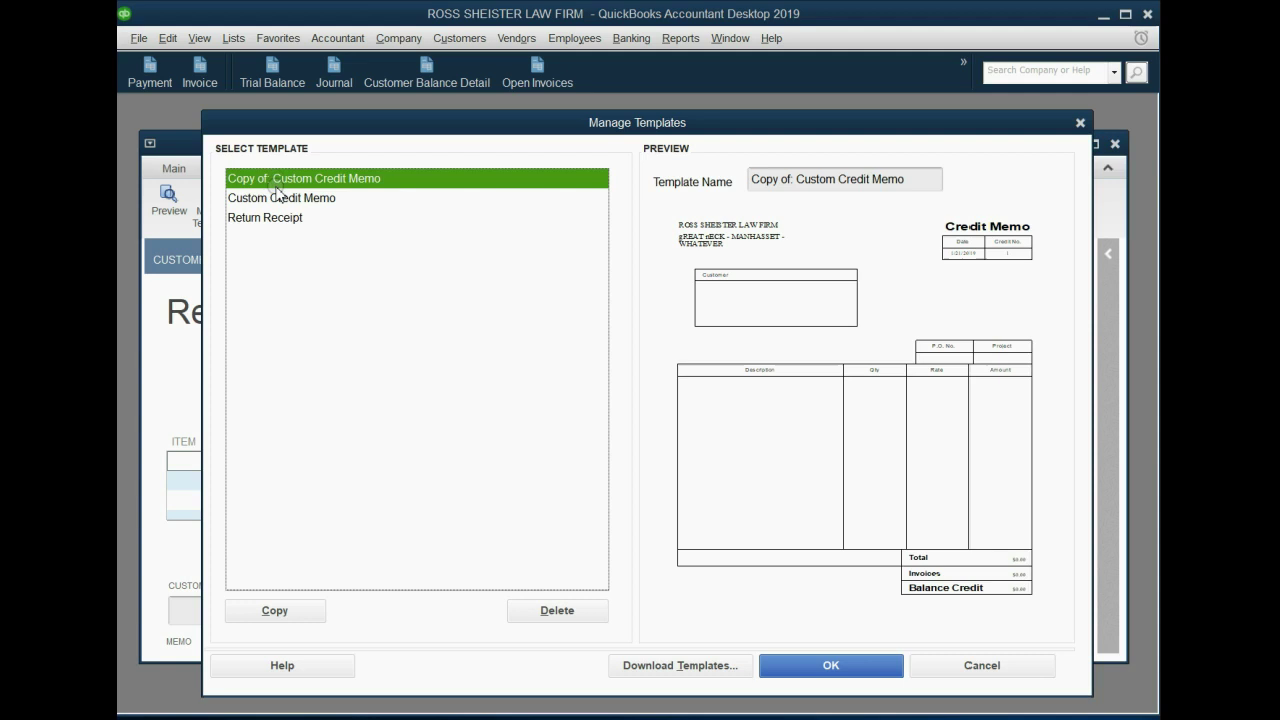
Rename the copied template to 'Retainer Receipt'
{"action": "left_click", "coordinate": [277, 182]}
{"action": "left_click_drag", "start_coordinate": [920, 176], "coordinate": [705, 183]}
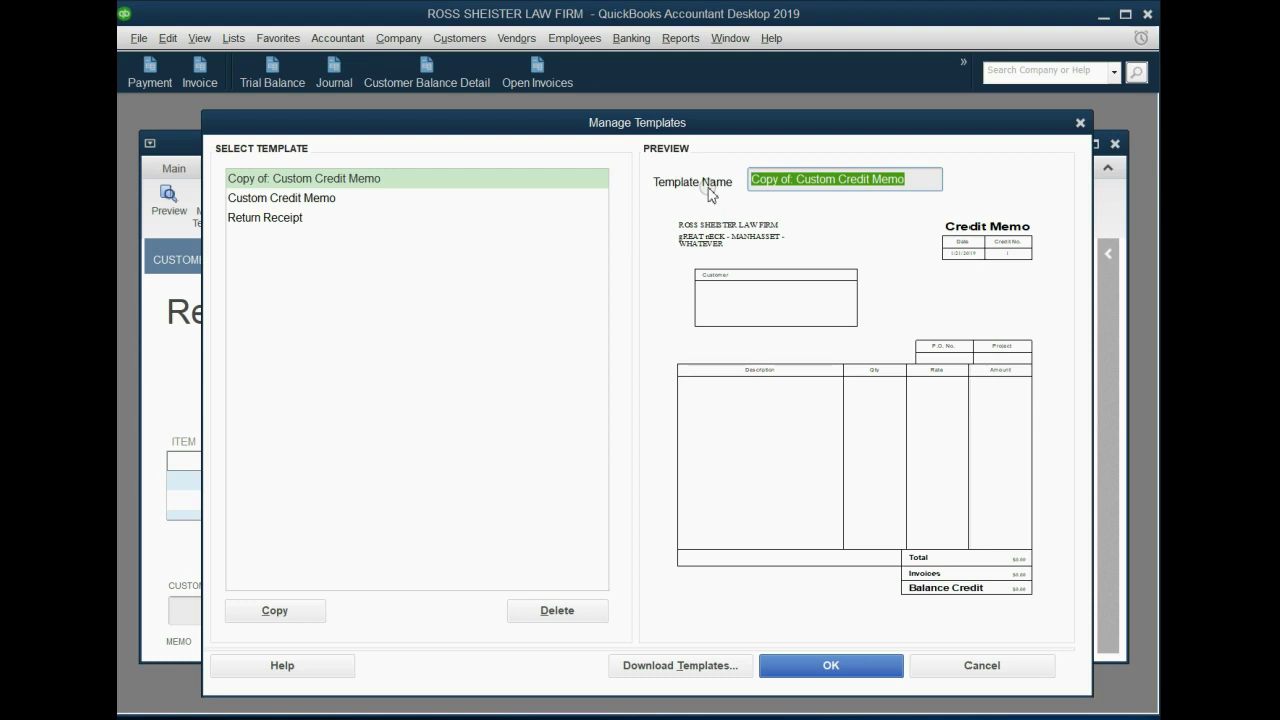
{"action": "type", "text": "Retain"}
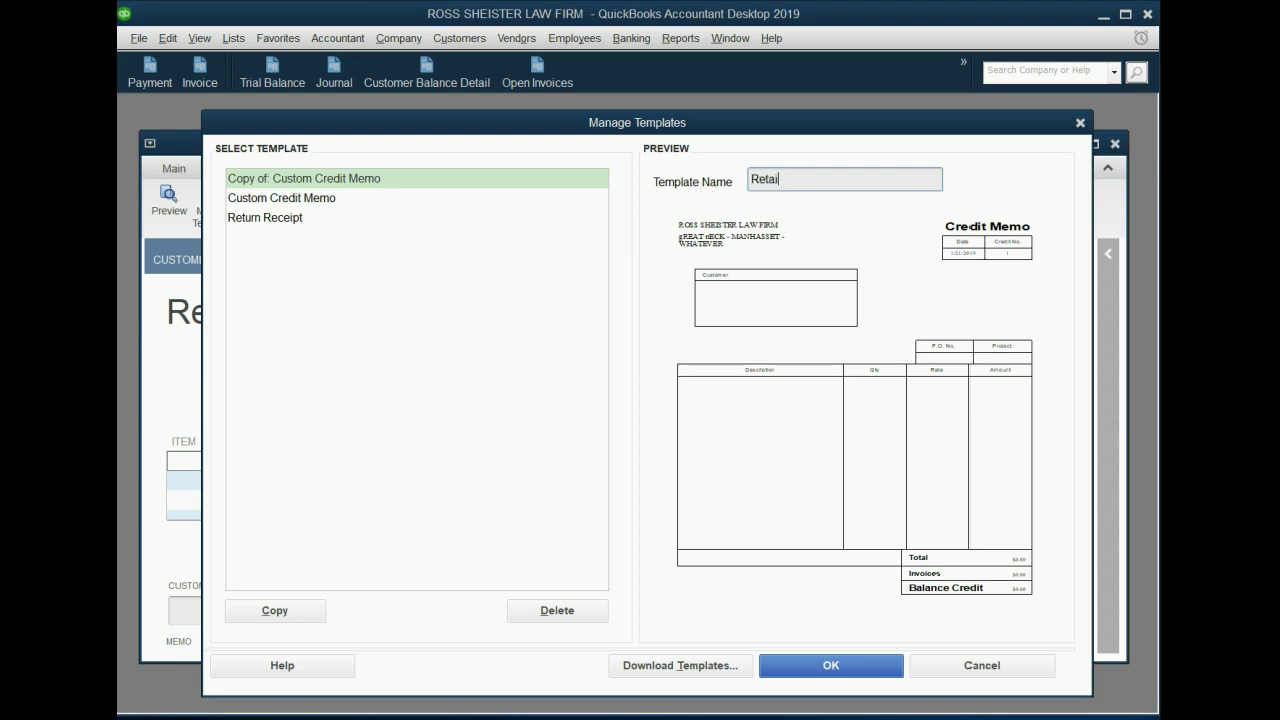
{"action": "type", "text": "er Receipt"}
Save the renamed Retainer Receipt template, opening its Basic Customization
{"action": "left_click", "coordinate": [812, 668]}
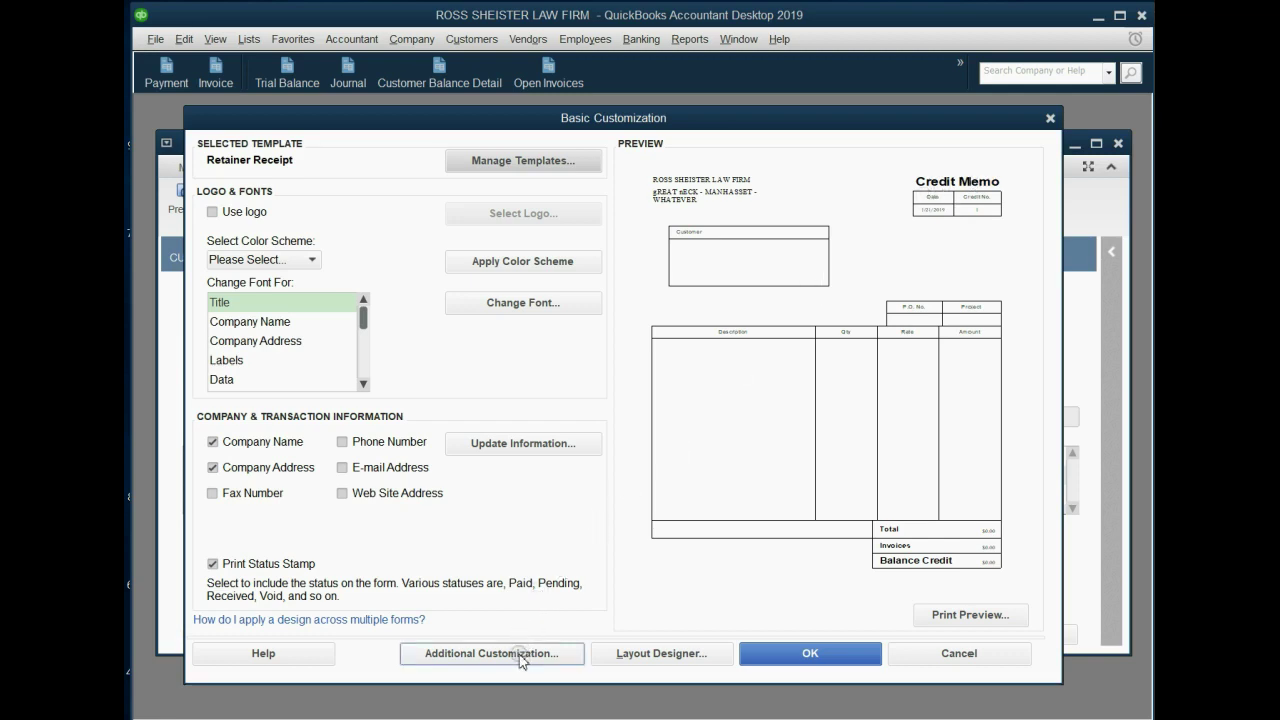
In Additional Customization, set the Header Default Title to 'Retainer Receipt' and confirm
{"action": "left_click", "coordinate": [520, 656]}
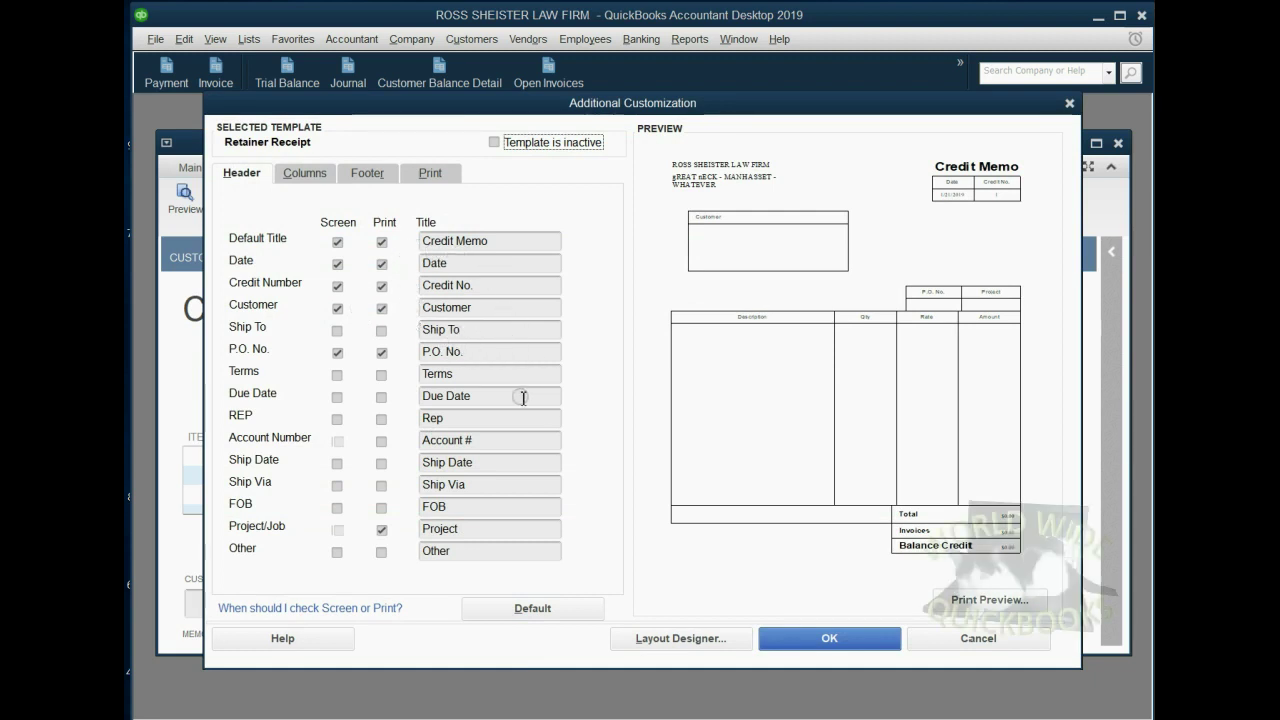
{"action": "left_click", "coordinate": [250, 175]}
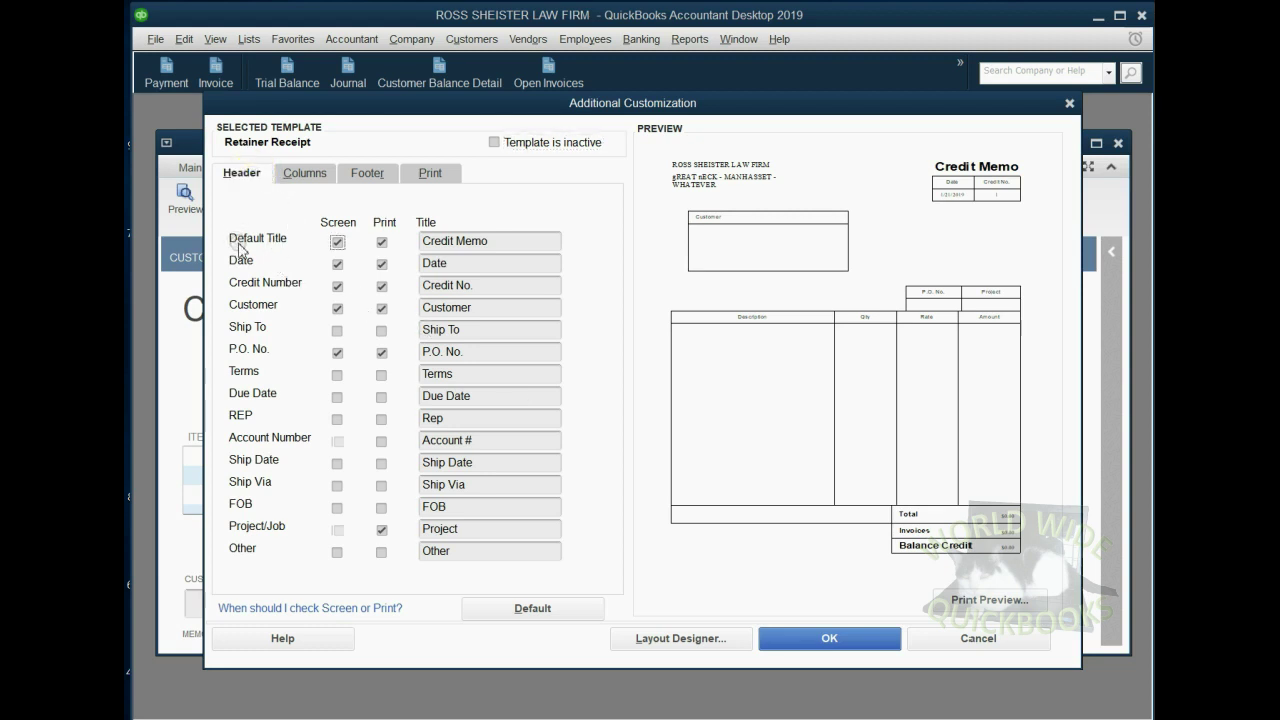
{"action": "left_click", "coordinate": [503, 242]}
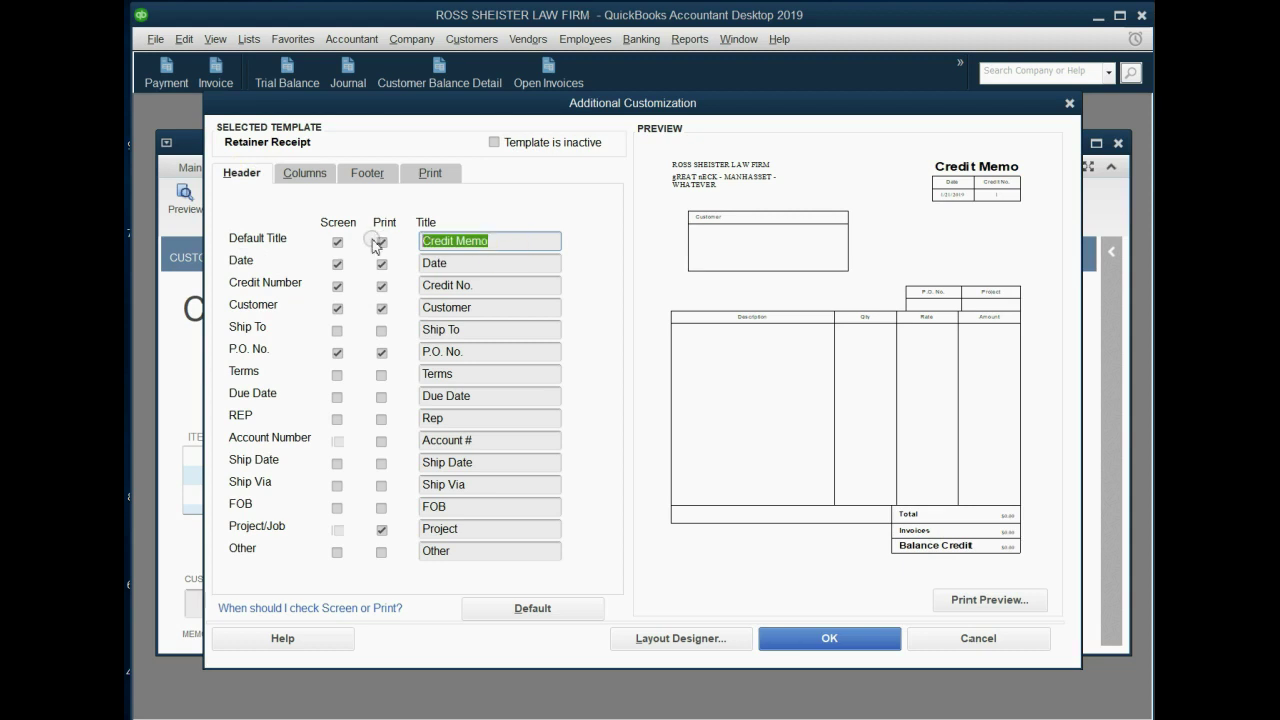
{"action": "type", "text": "Retaine"}
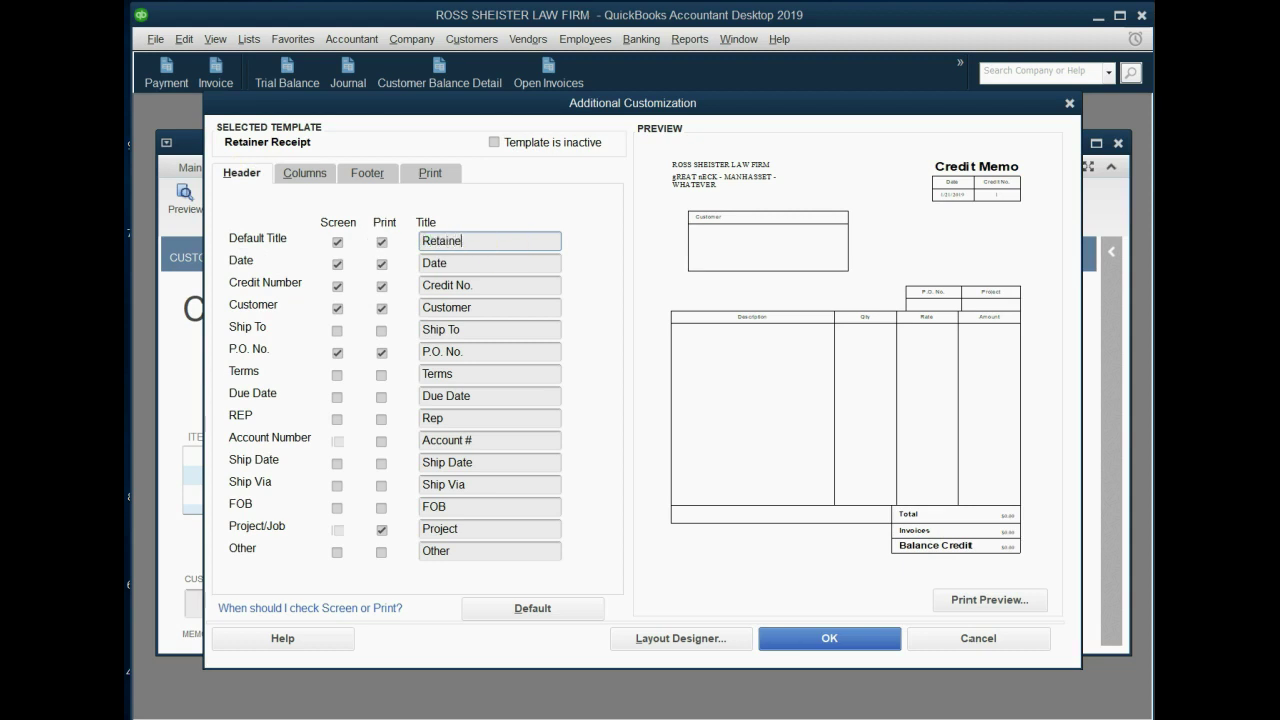
{"action": "type", "text": "r Receipt"}
{"action": "left_click", "coordinate": [797, 640]}
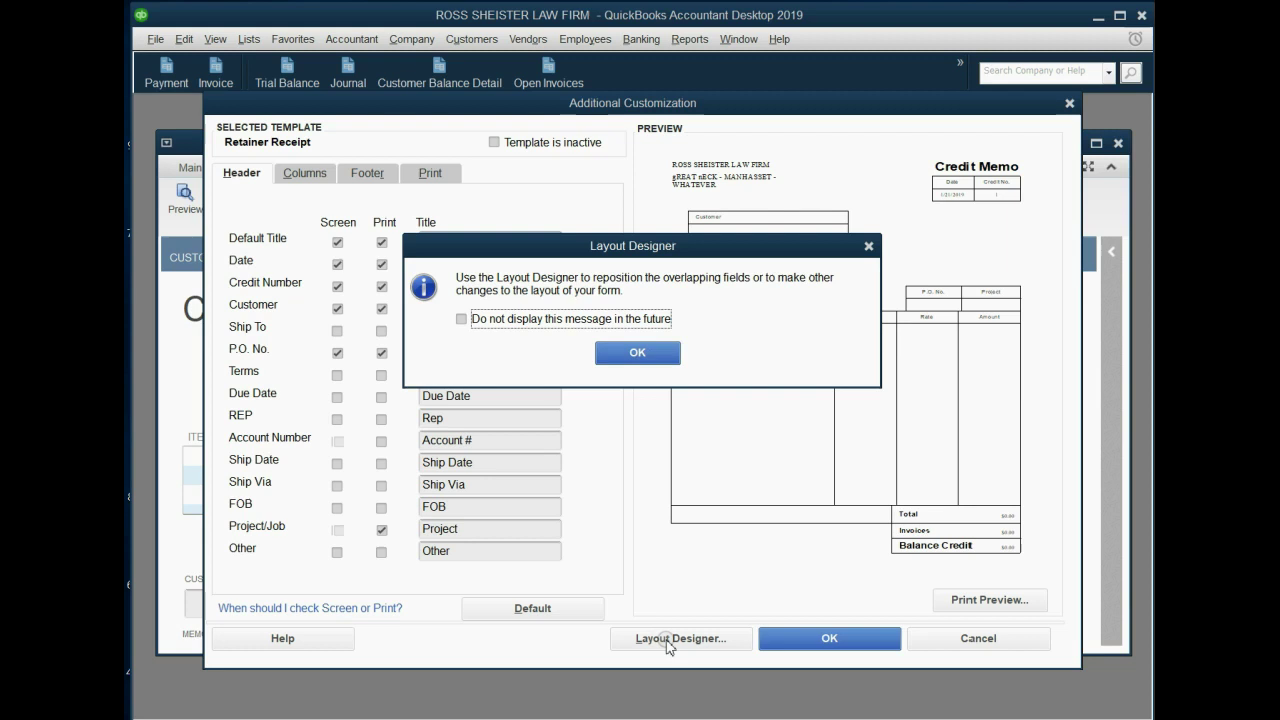
{"action": "left_click", "coordinate": [666, 632]}
{"action": "left_click", "coordinate": [642, 356]}
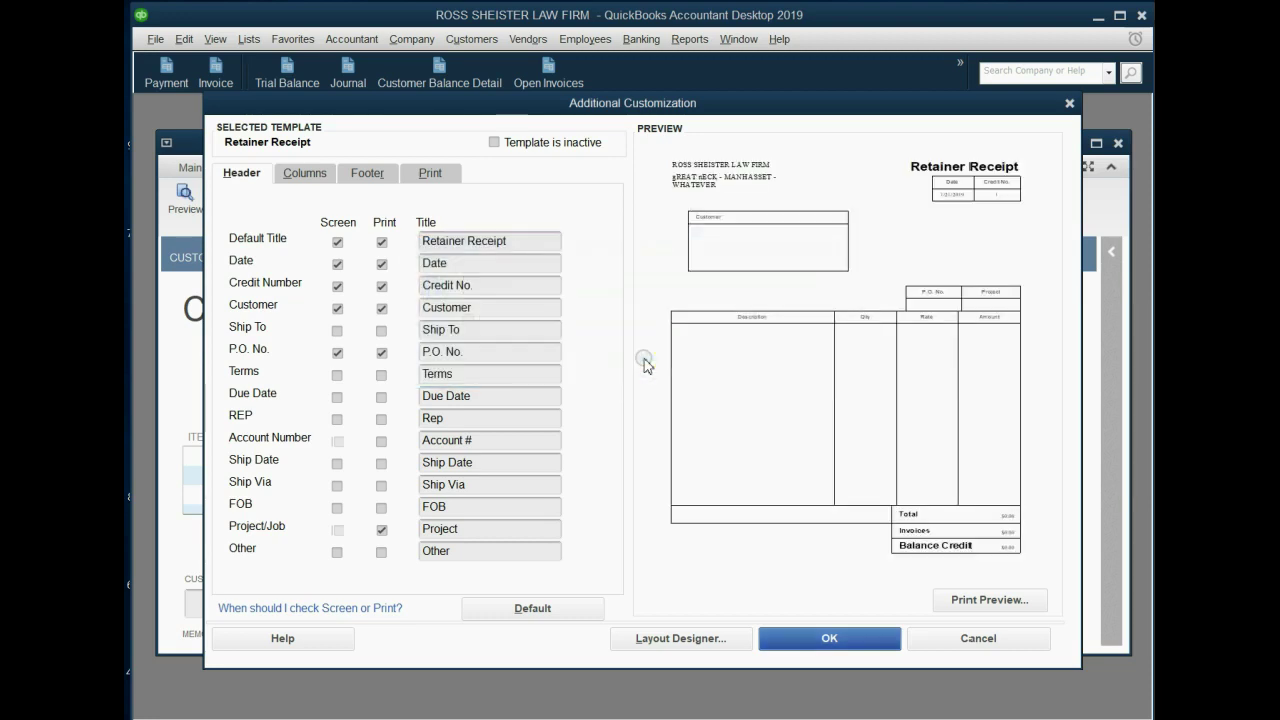
{"action": "left_click", "coordinate": [829, 638]}
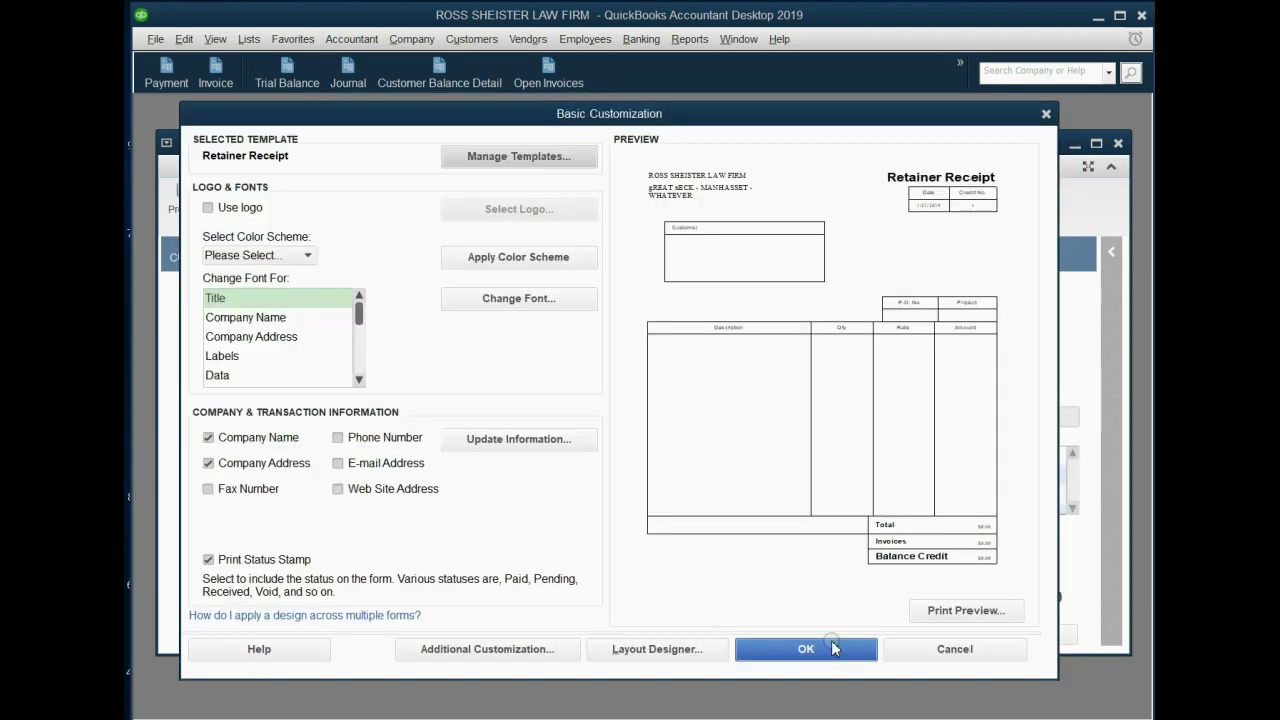
Accept the customization, then switch the credit memo to Custom Credit Memo and back to Retainer Receipt
{"action": "left_click", "coordinate": [832, 648]}
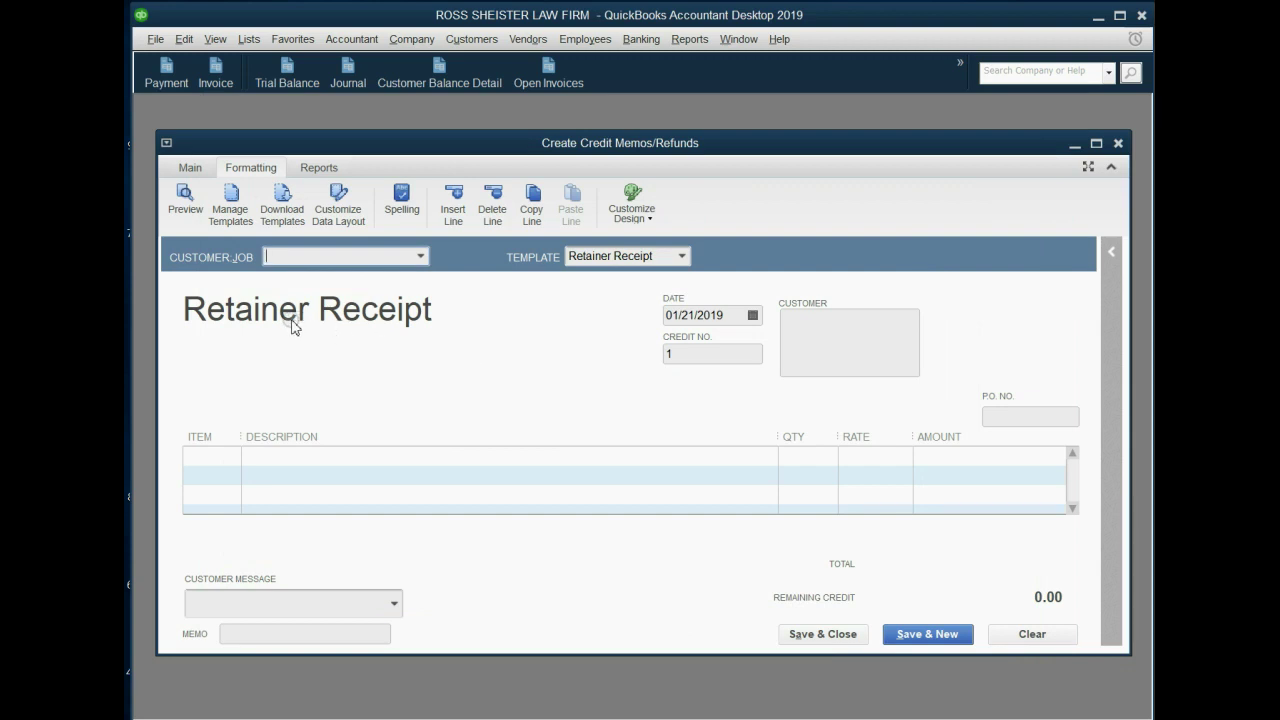
{"action": "left_click", "coordinate": [682, 257]}
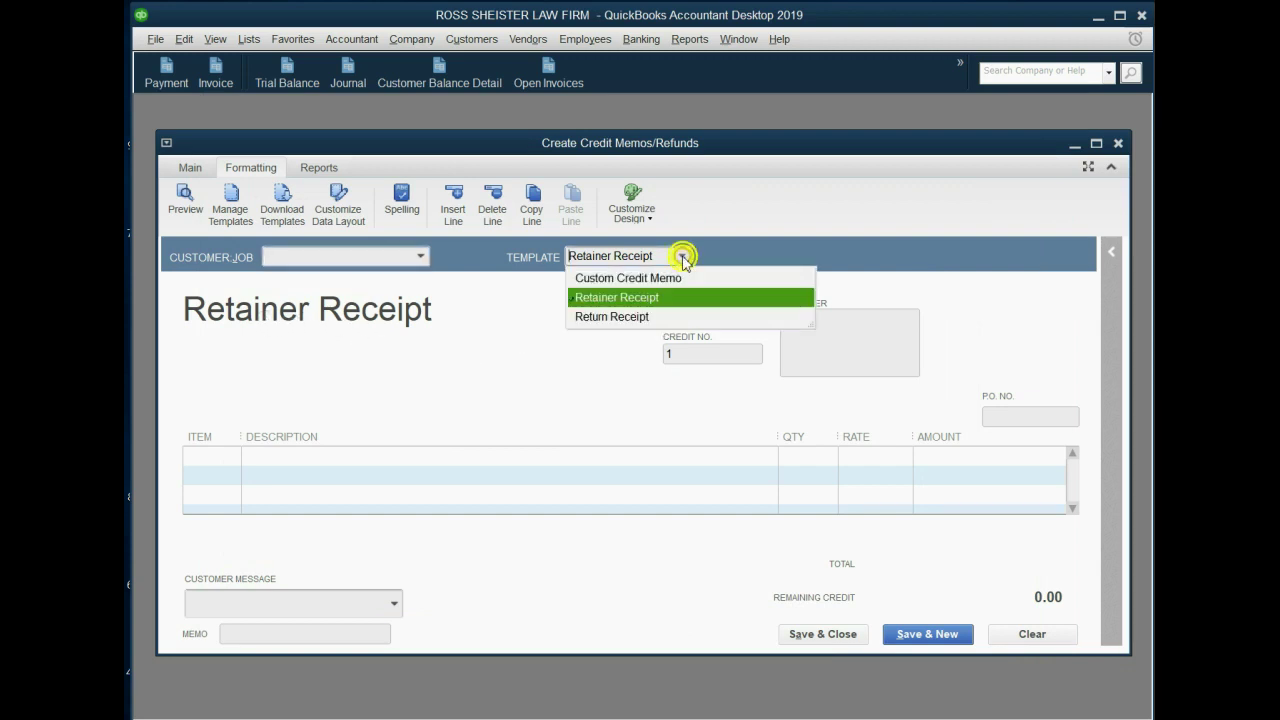
{"action": "left_click", "coordinate": [673, 278]}
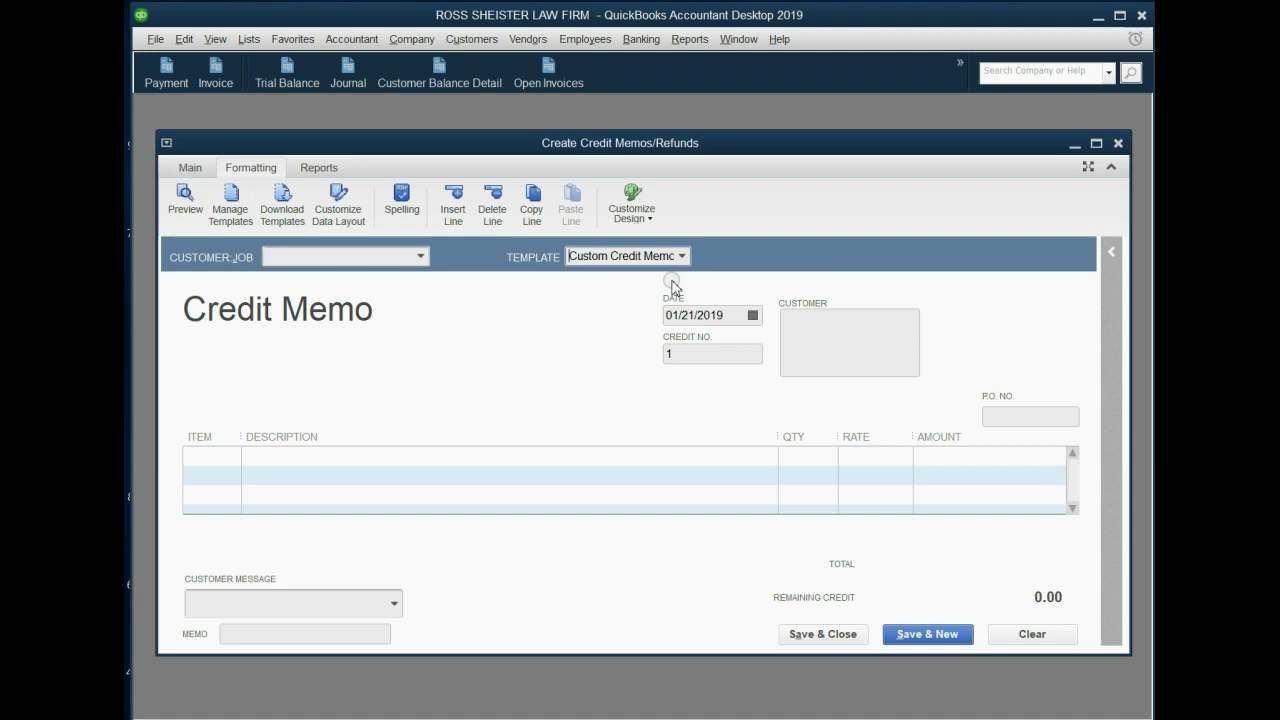
{"action": "left_click", "coordinate": [684, 257]}
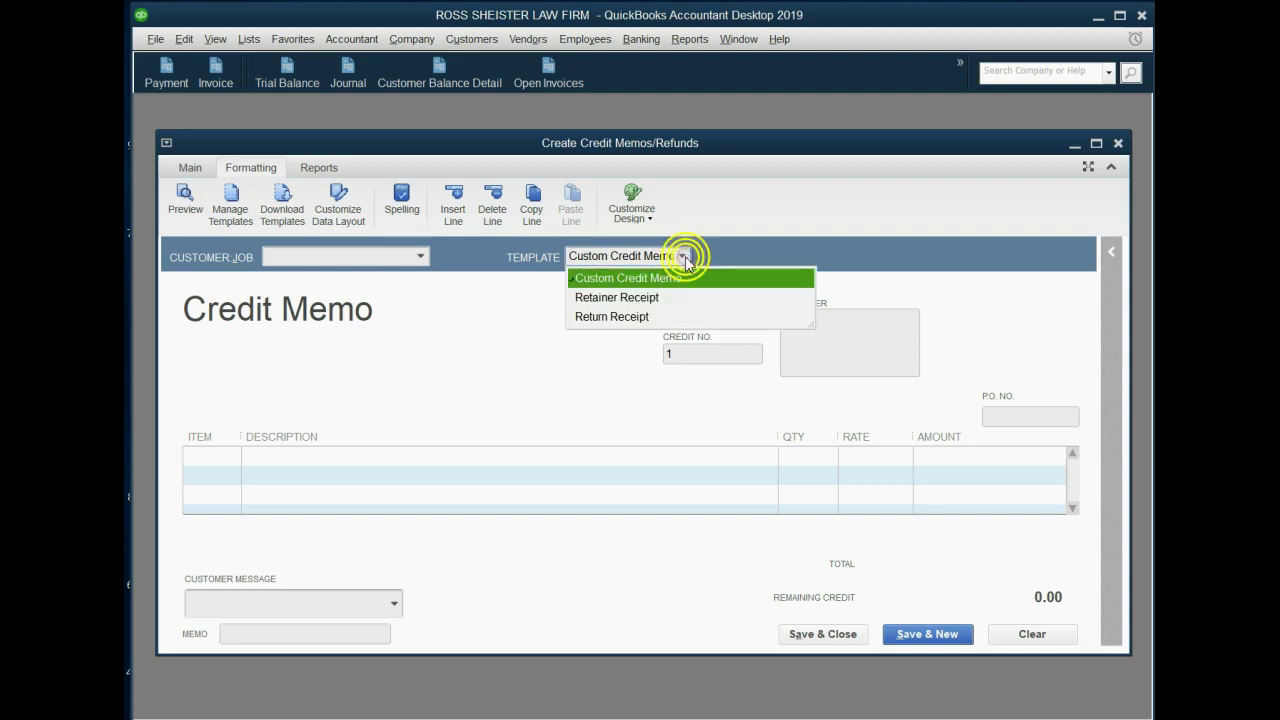
{"action": "left_click", "coordinate": [652, 299]}
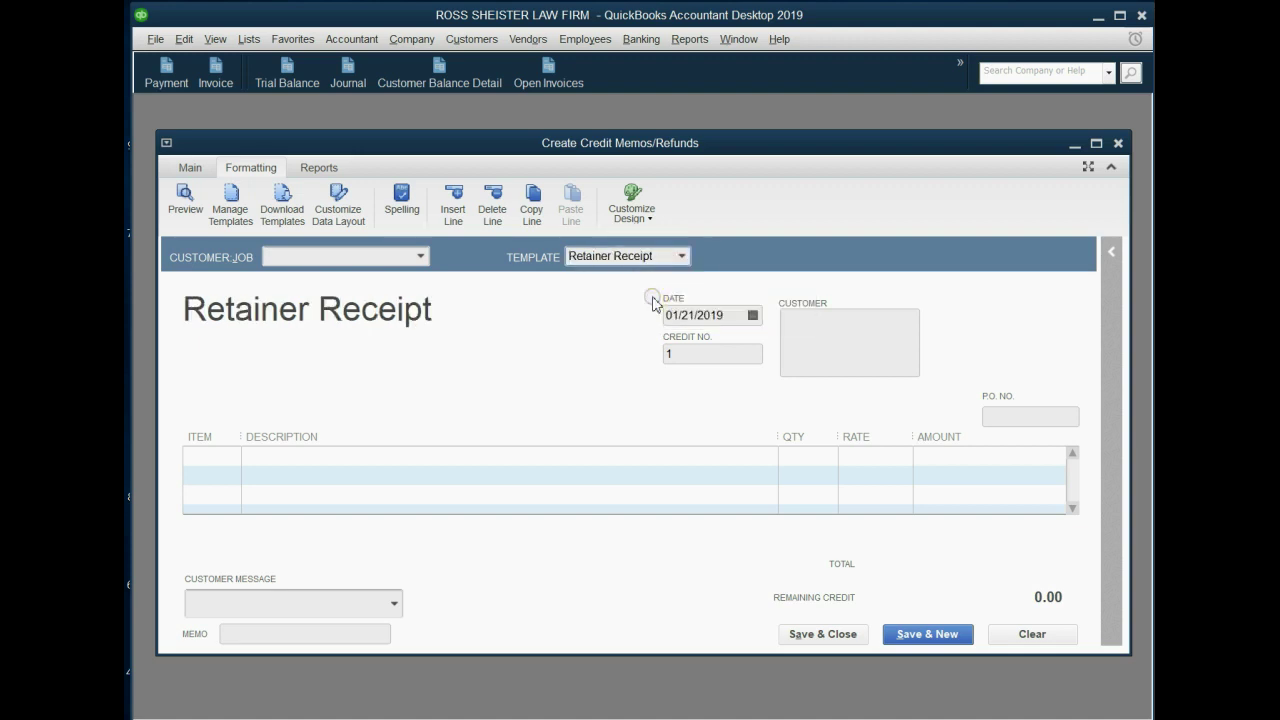